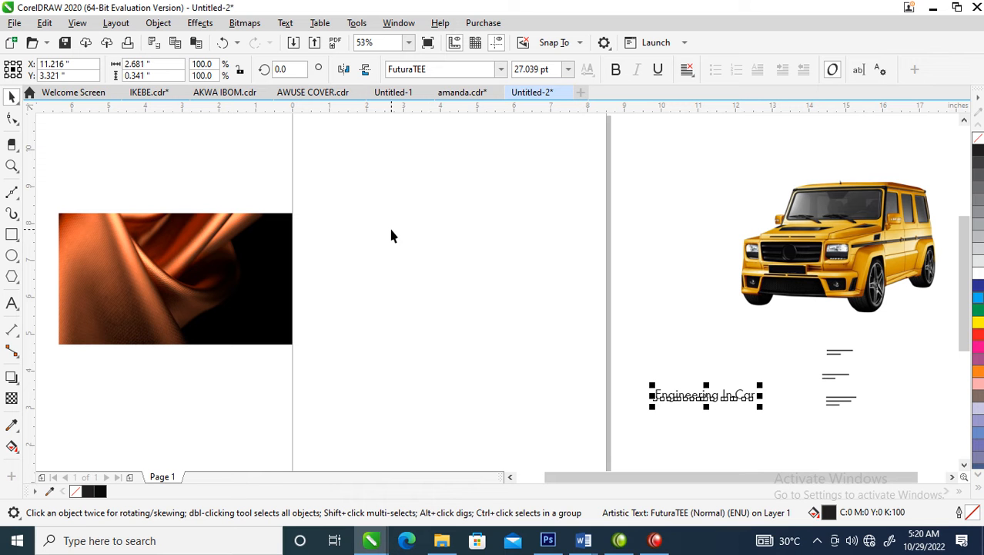
# Set the page to A5 in landscape orientation and move the fabric image so it overlaps the page's left edge
pyautogui.click(151, 171)
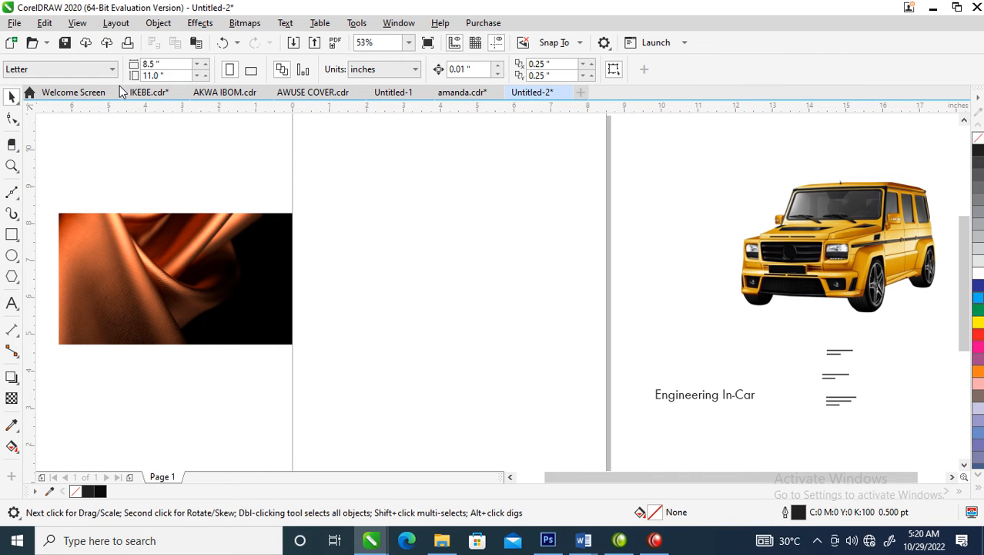
pyautogui.click(113, 69)
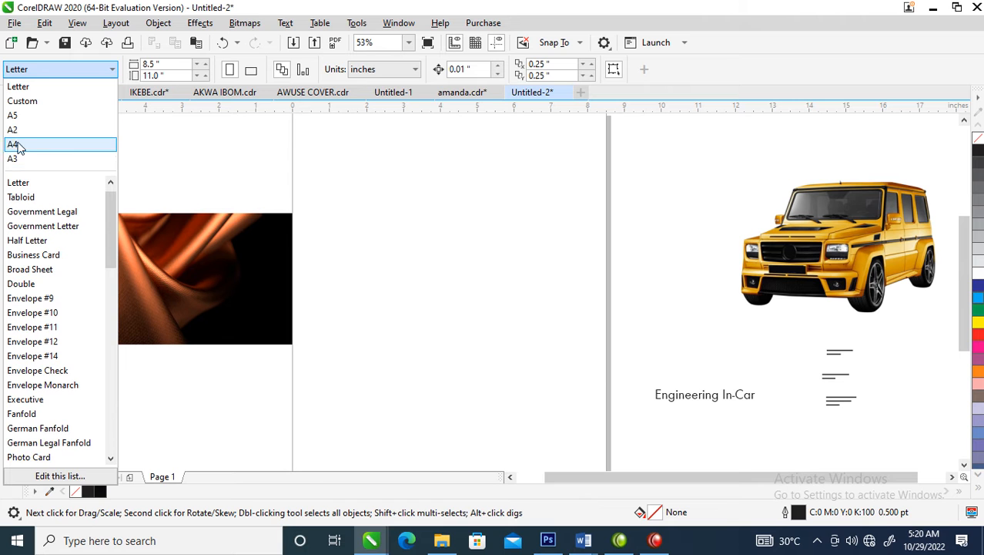
pyautogui.click(28, 116)
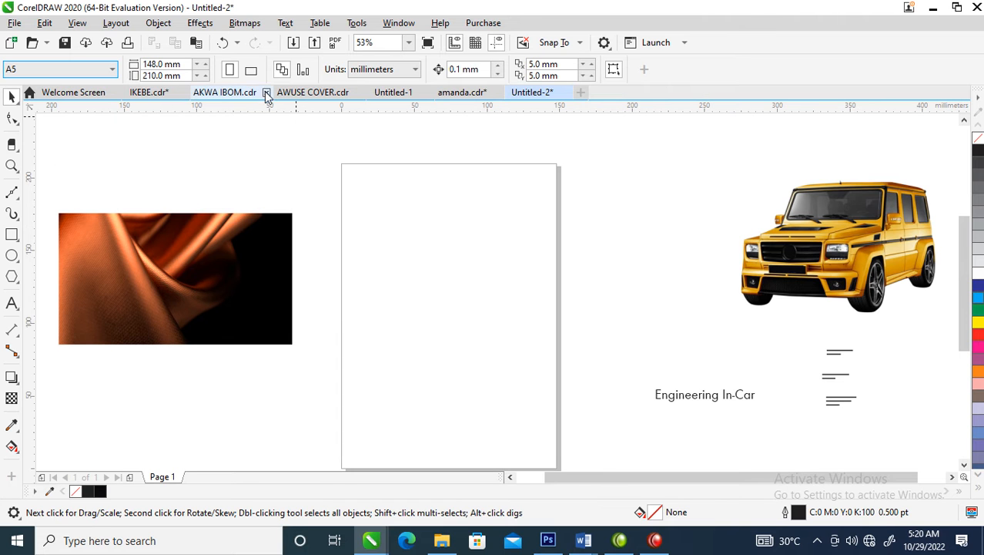
pyautogui.click(251, 70)
pyautogui.moveTo(257, 263); pyautogui.dragTo(292, 275)
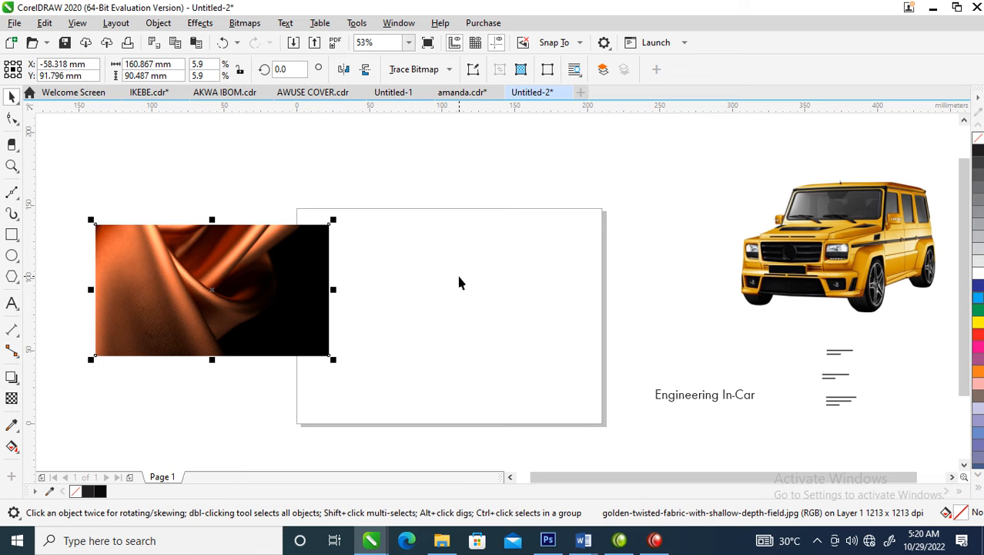
# Draw a rectangle about 78 by 21 mm near the page's upper-right corner and convert it to curves
pyautogui.press('z')
pyautogui.moveTo(453, 167); pyautogui.dragTo(806, 369)
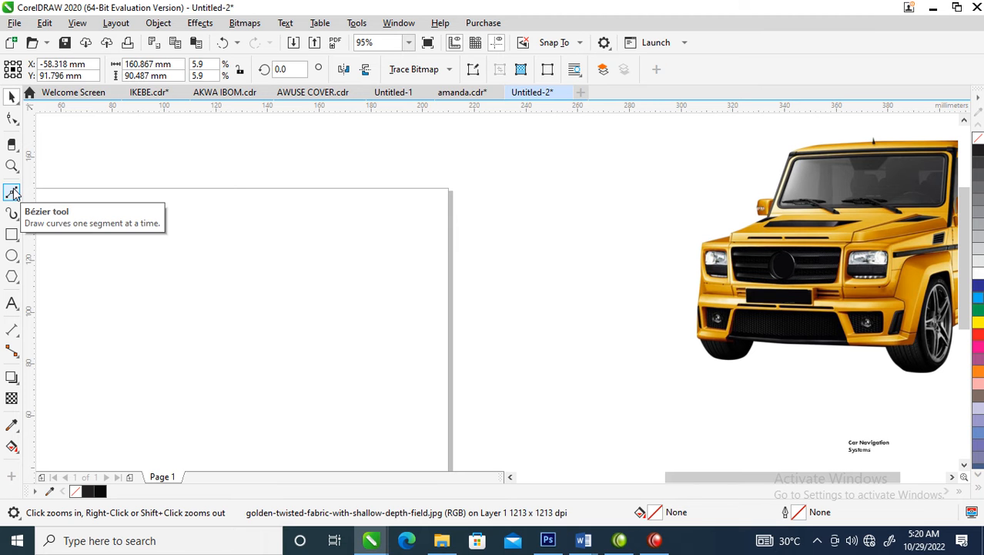
pyautogui.click(12, 234)
pyautogui.moveTo(229, 216)
pyautogui.mouseDown()
pyautogui.moveTo(396, 293)
pyautogui.moveTo(431, 270)
pyautogui.mouseUp()
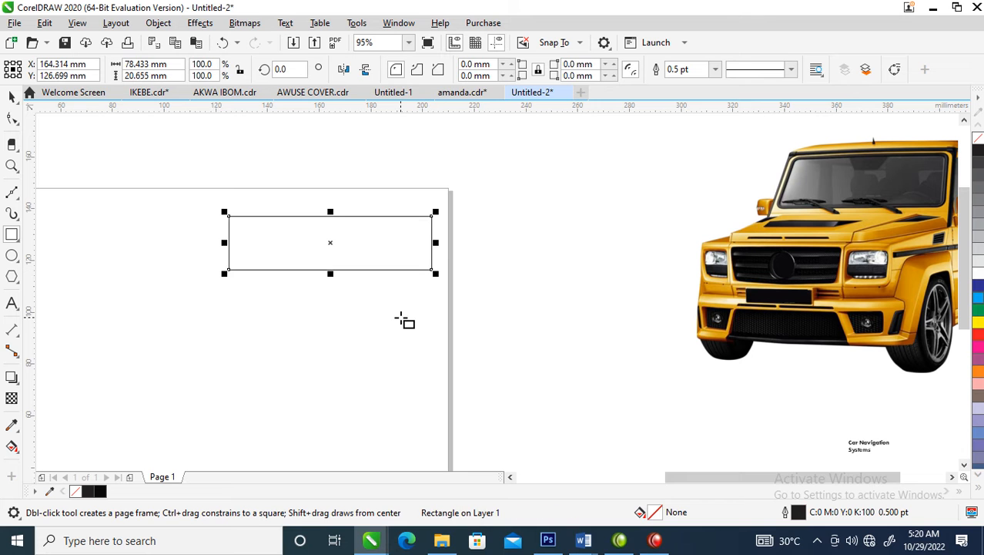
pyautogui.press('space')
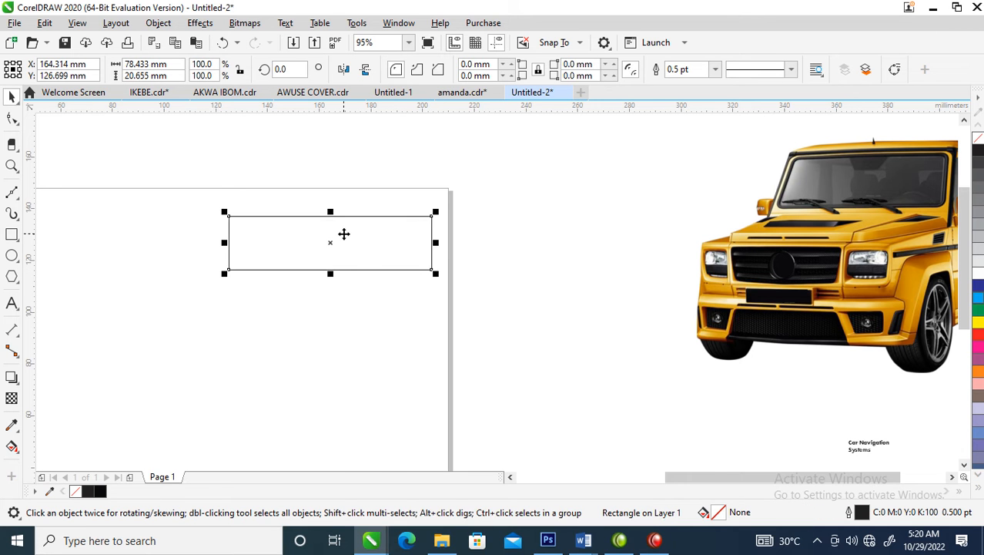
pyautogui.rightClick(344, 231)
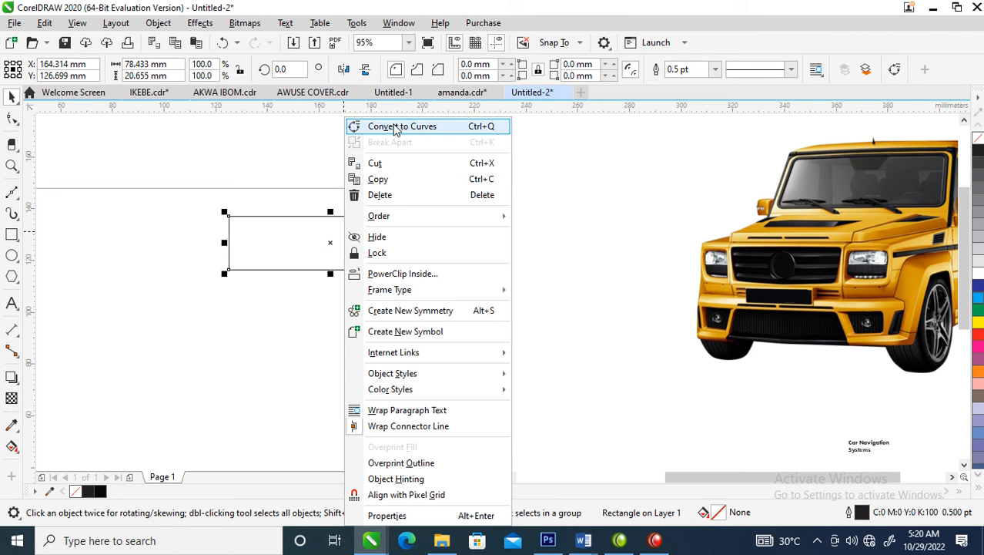
pyautogui.click(363, 125)
# Skew the rectangle's right side upward by about 17 degrees, and delete its upper-left and lower-right nodes to leave a diagonal line
pyautogui.click(368, 244)
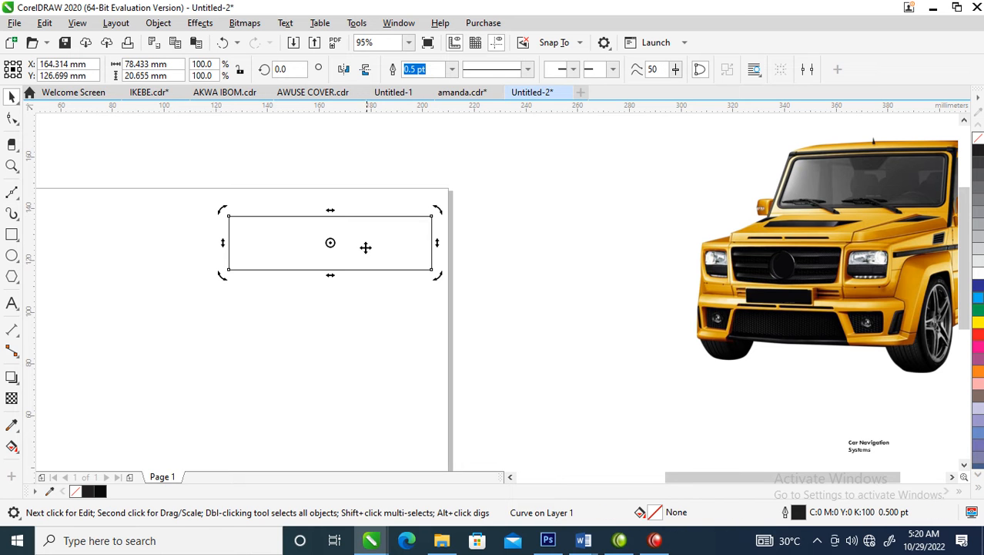
pyautogui.moveTo(440, 245); pyautogui.dragTo(447, 183)
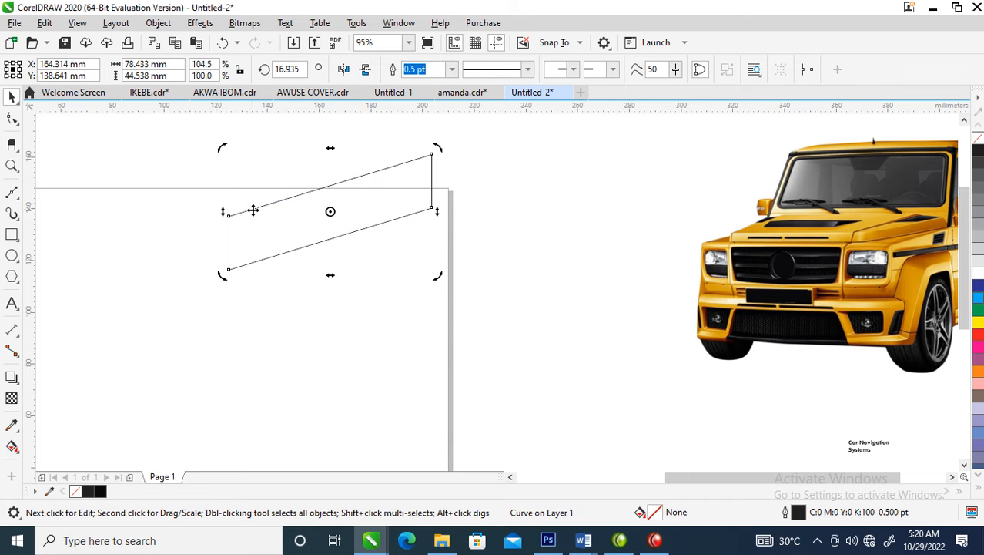
pyautogui.press('F10')
pyautogui.doubleClick(230, 218)
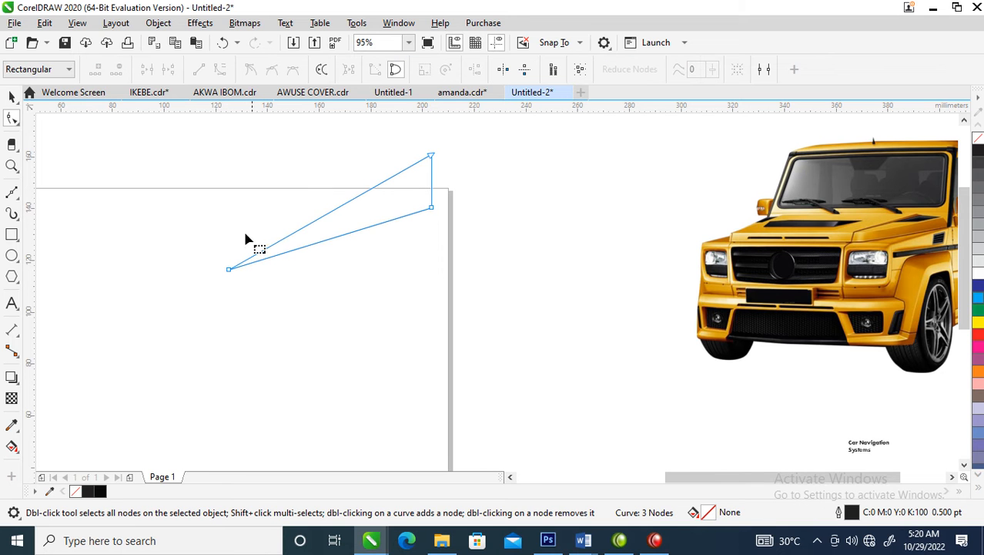
pyautogui.doubleClick(431, 208)
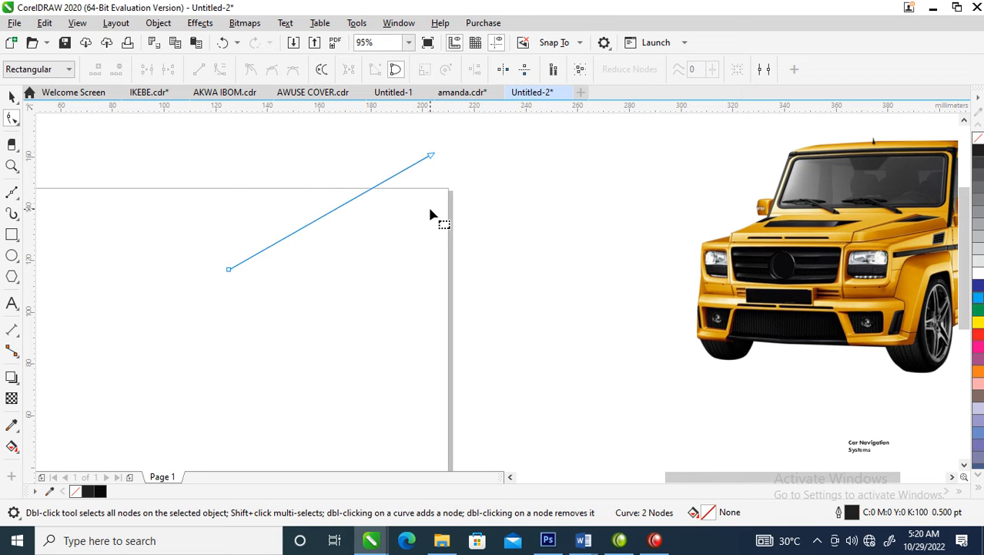
# Convert one segment of the diagonal line to a curve and bend it into an S shape
pyautogui.rightClick(351, 203)
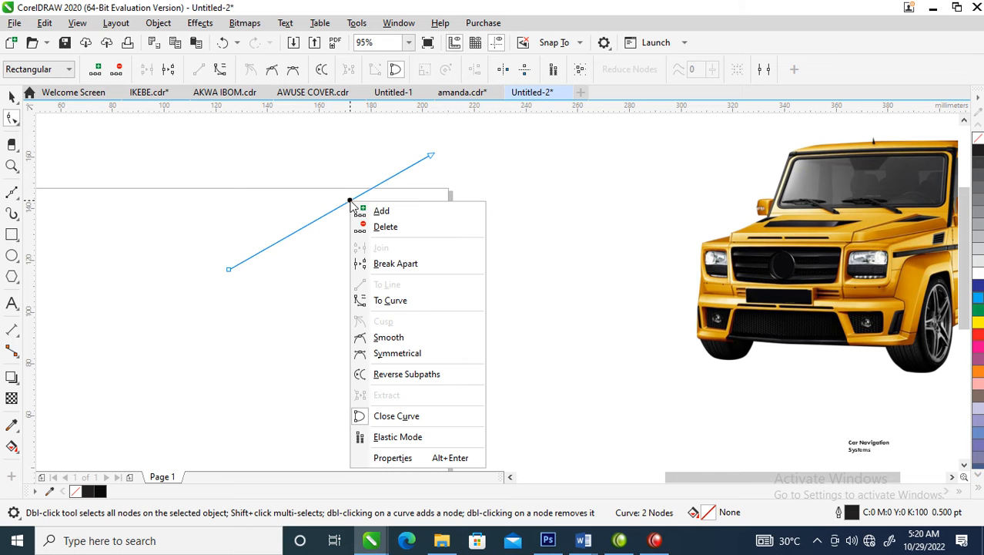
pyautogui.click(391, 300)
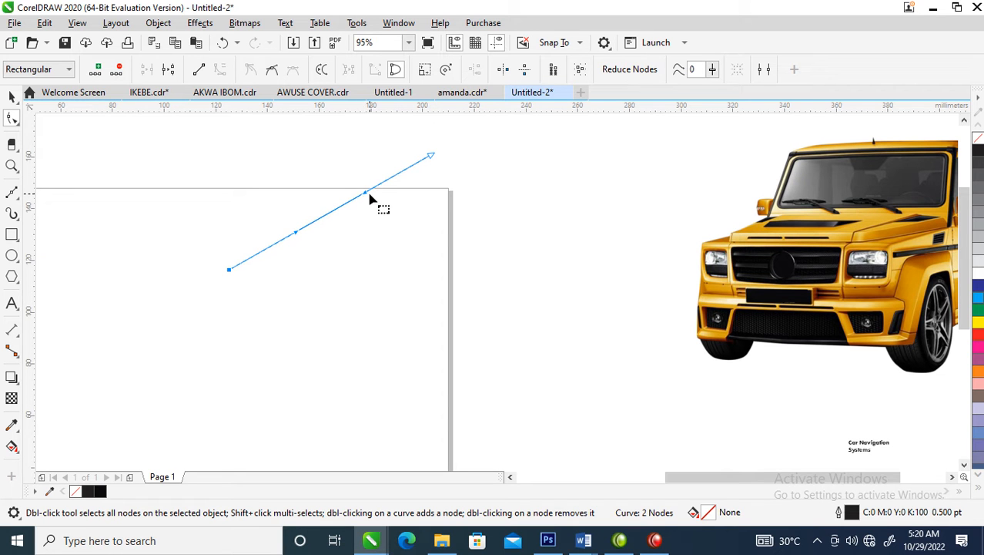
pyautogui.moveTo(369, 199); pyautogui.dragTo(350, 155)
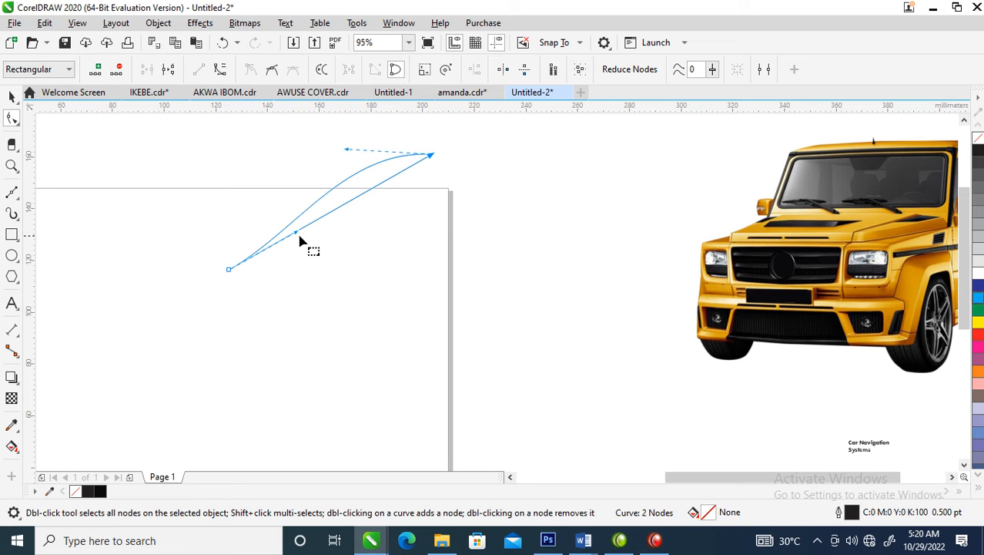
pyautogui.moveTo(298, 239); pyautogui.dragTo(314, 291)
# Convert the remaining straight segment to a curve and bow it downward to form a leaf shape, lowering the upper-right tip slightly
pyautogui.rightClick(378, 185)
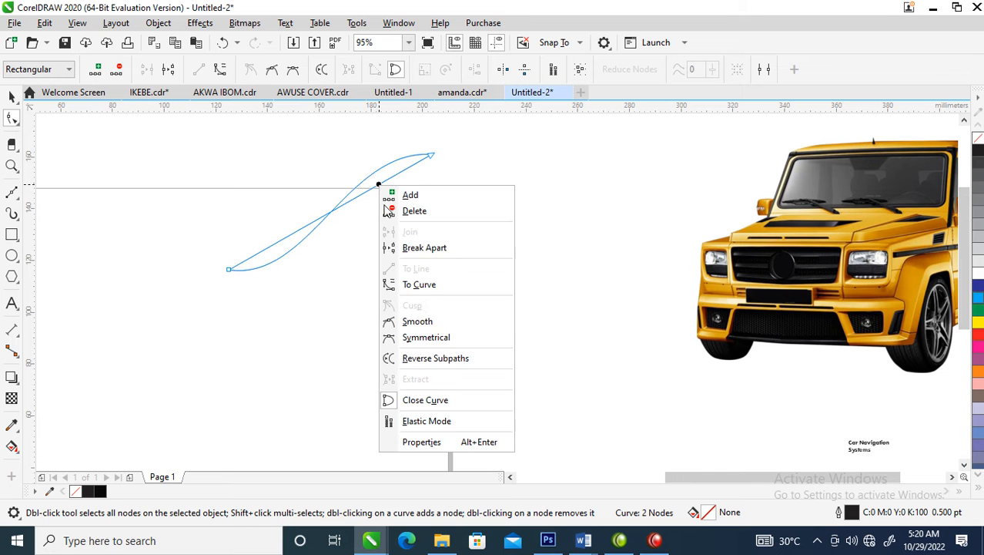
pyautogui.click(423, 284)
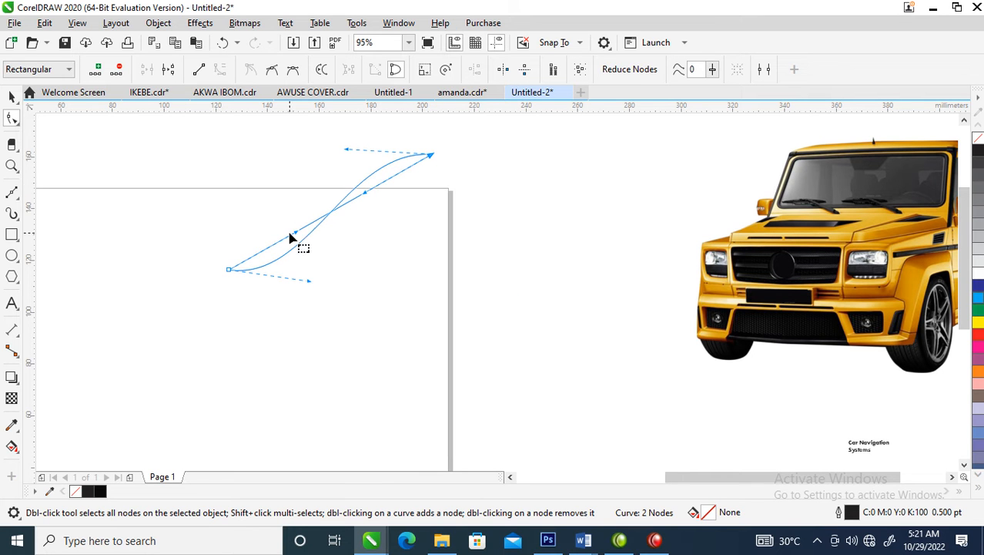
pyautogui.moveTo(297, 238); pyautogui.dragTo(331, 323)
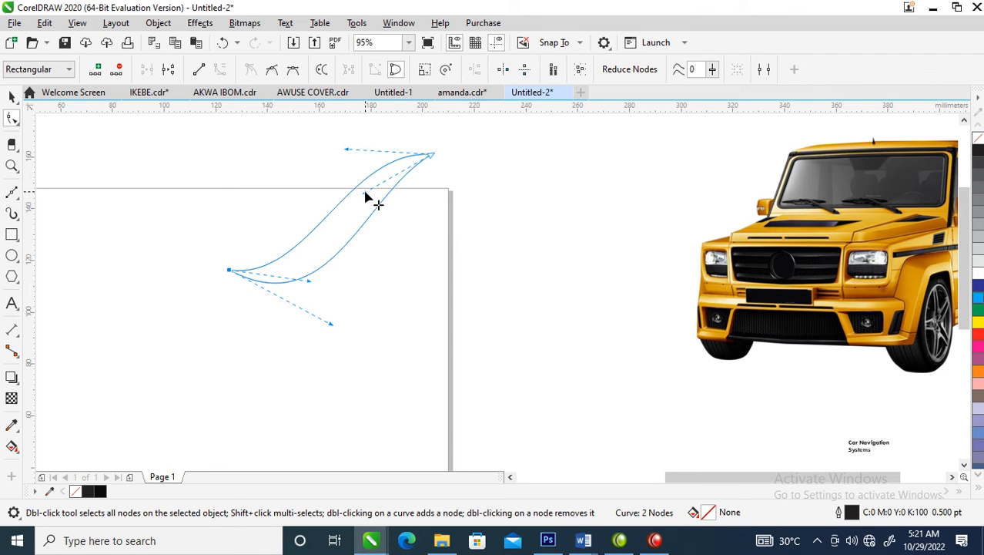
pyautogui.moveTo(432, 158)
pyautogui.mouseDown()
pyautogui.moveTo(433, 176)
pyautogui.moveTo(434, 163)
pyautogui.mouseUp()
# Duplicate the leaf shape just below the original and move the copy's two end nodes close to the original's tips
pyautogui.moveTo(365, 197); pyautogui.dragTo(368, 250)
pyautogui.press('space')
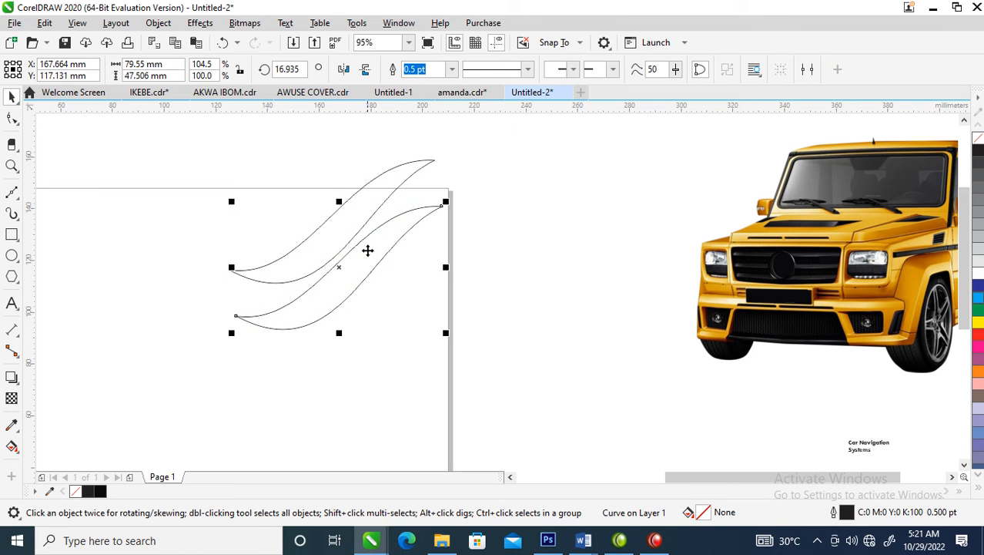
pyautogui.press('space')
pyautogui.click(235, 316)
pyautogui.moveTo(236, 317); pyautogui.dragTo(222, 276)
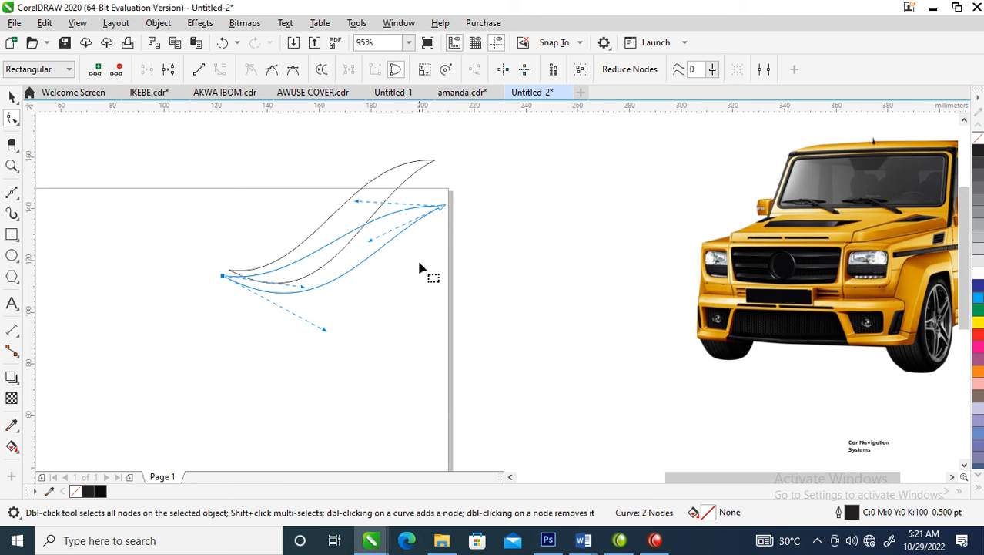
pyautogui.moveTo(444, 207); pyautogui.dragTo(440, 167)
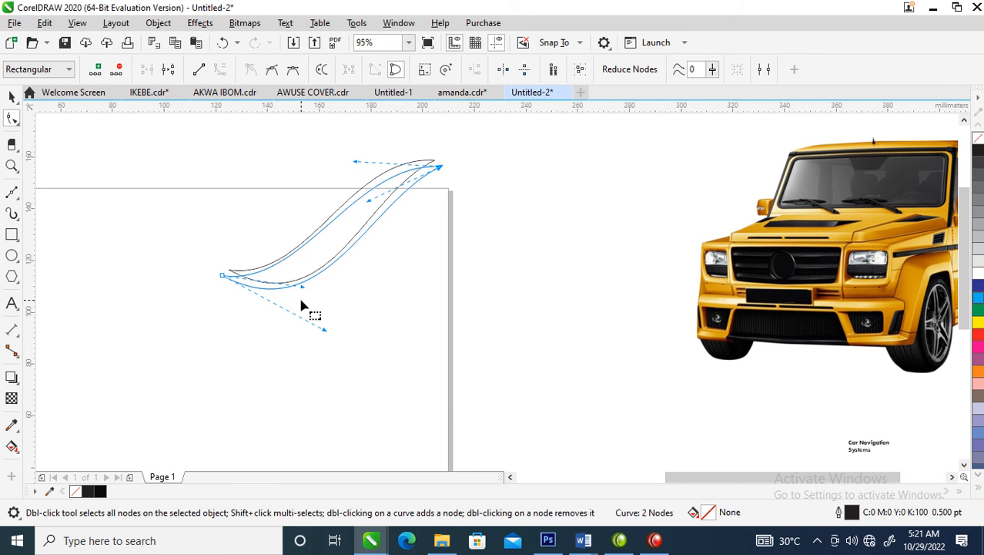
# Reshape the second leaf into a wider form whose upper edge follows the first leaf's lower edge with a narrow gap
pyautogui.moveTo(323, 333); pyautogui.dragTo(362, 436)
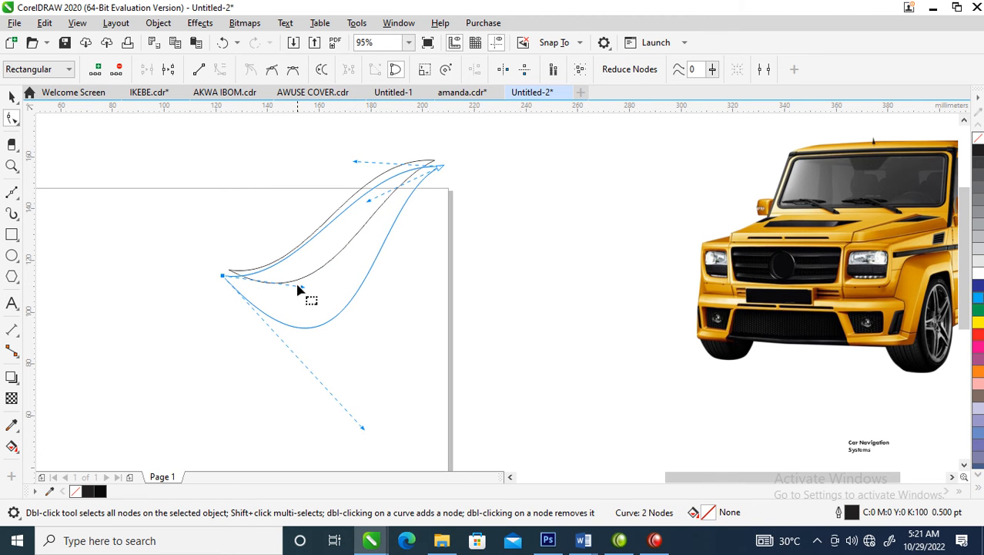
pyautogui.moveTo(312, 322); pyautogui.dragTo(366, 351)
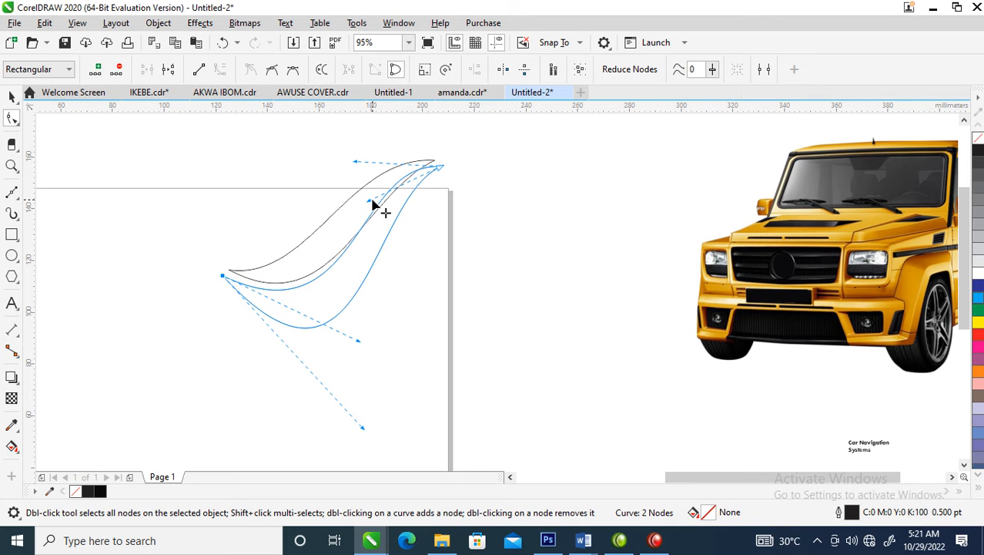
pyautogui.moveTo(355, 163); pyautogui.dragTo(370, 225)
pyautogui.press('space')
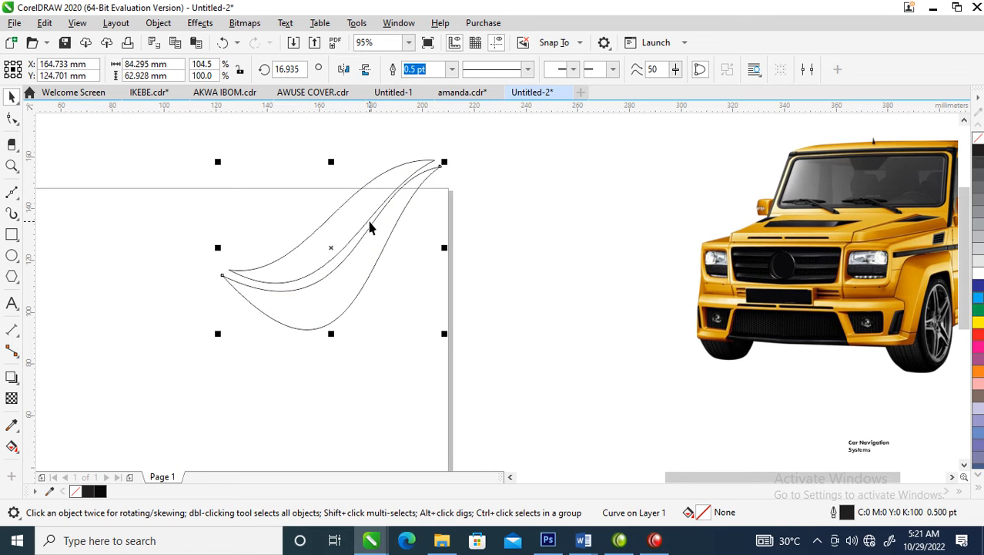
# Duplicate the second leaf to its right, placing the copy's lower node beside that leaf and its upper node above both tips
pyautogui.moveTo(351, 259); pyautogui.dragTo(421, 275)
pyautogui.press('space')
pyautogui.moveTo(308, 279); pyautogui.dragTo(363, 306)
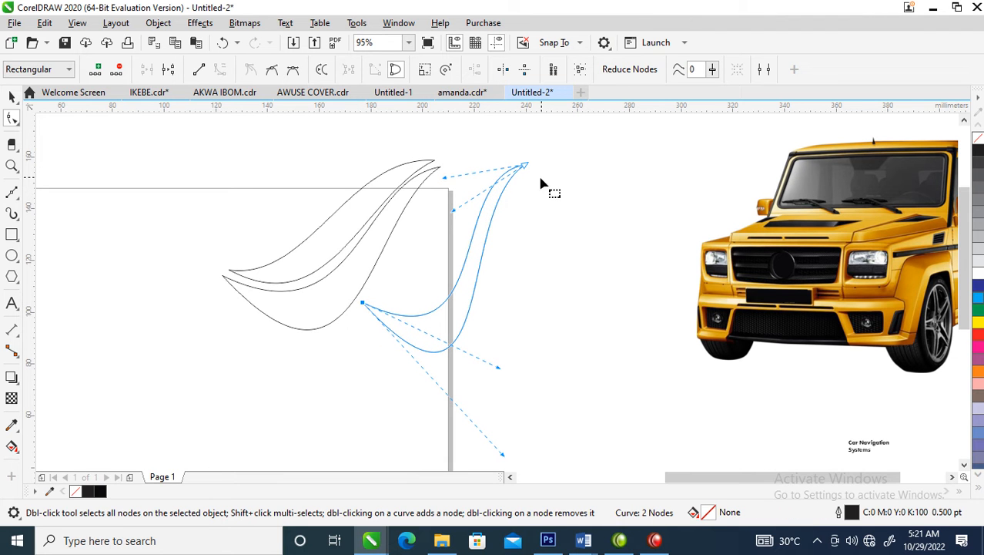
pyautogui.moveTo(524, 168); pyautogui.dragTo(488, 133)
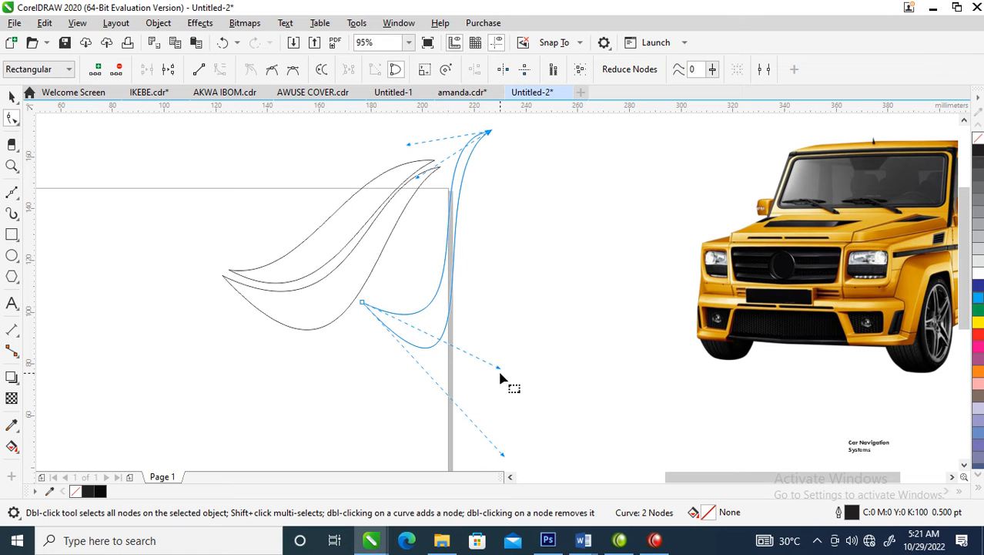
# Bend the third leaf's edges into a slim blade about 49 by 66 mm that follows the second leaf's right edge
pyautogui.moveTo(499, 368); pyautogui.dragTo(445, 175)
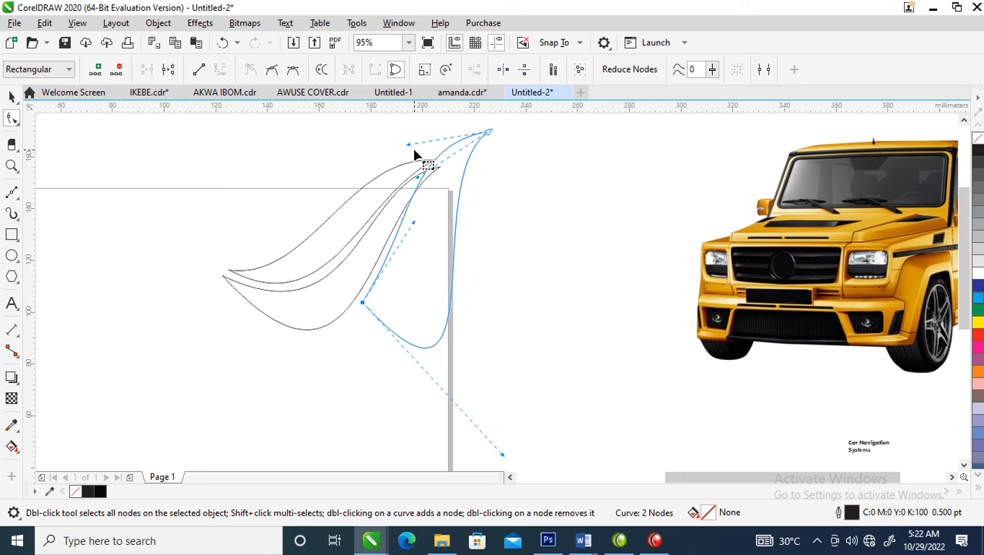
pyautogui.moveTo(410, 144); pyautogui.dragTo(414, 211)
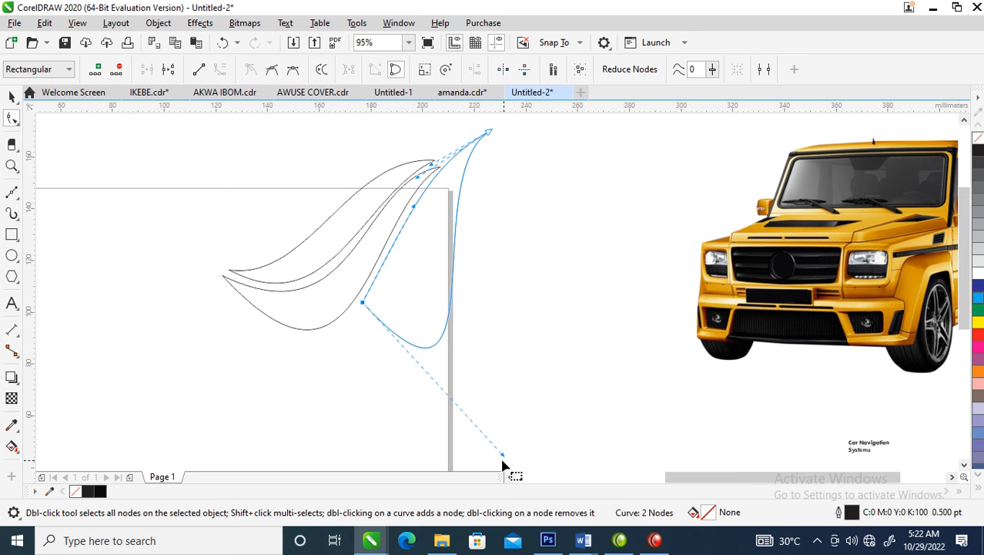
pyautogui.moveTo(502, 455); pyautogui.dragTo(425, 292)
pyautogui.press('space')
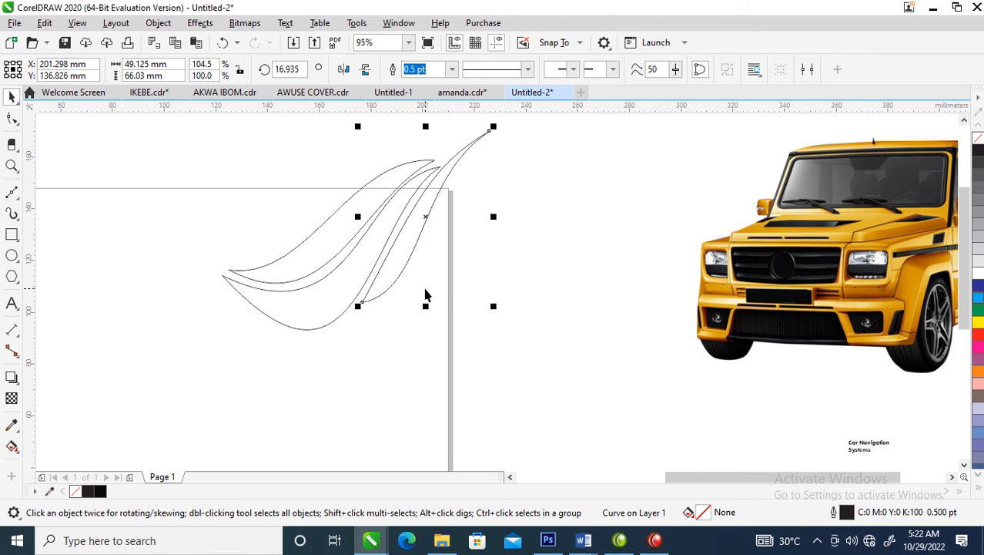
# Fill all three leaf shapes with yellow and remove their outlines
pyautogui.scroll(-2, 352, 256)
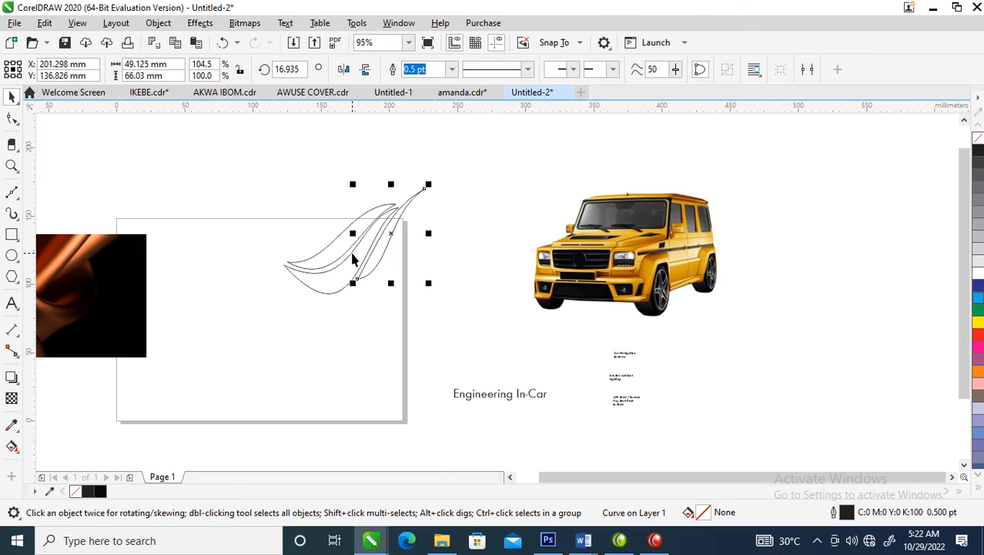
pyautogui.moveTo(198, 165); pyautogui.dragTo(519, 386)
pyautogui.click(979, 323)
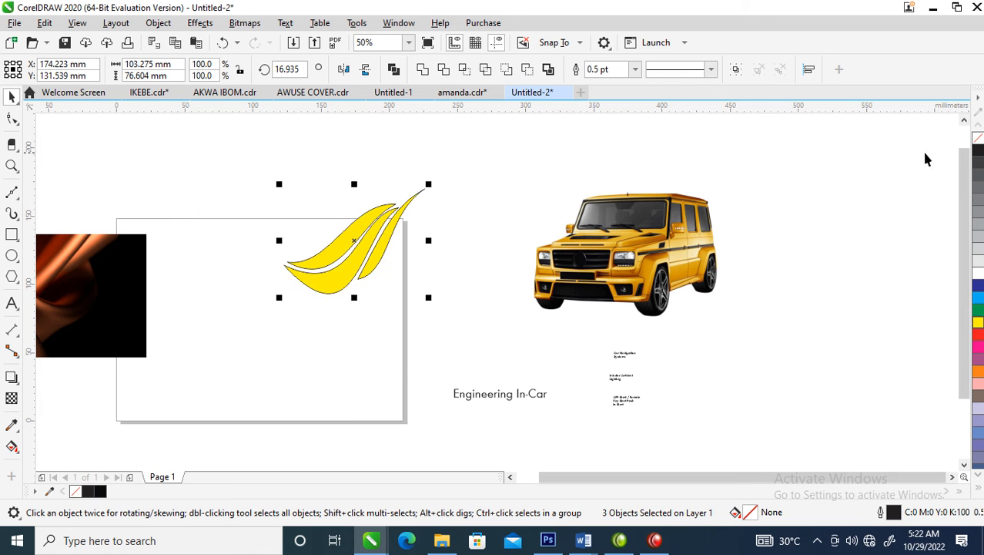
pyautogui.rightClick(979, 139)
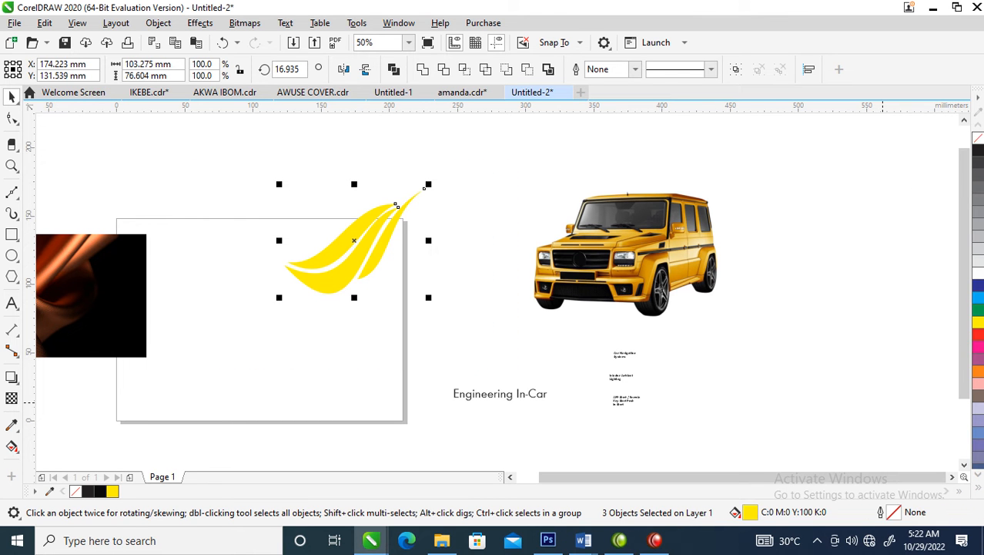
# Tint the three leaves' yellow fill with magenta to reach the orange C:0 M:27 Y:100 K:0
pyautogui.keyDown('ctrl'); pyautogui.click(979, 339); pyautogui.keyUp('ctrl')
pyautogui.keyDown('ctrl'); pyautogui.click(979, 339); pyautogui.keyUp('ctrl')
pyautogui.keyDown('ctrl'); pyautogui.click(979, 339); pyautogui.keyUp('ctrl')
# Make a scaled-down copy of the three leaves, about 41 by 30 mm, anchored at the original's lower-left corner
pyautogui.press('z')
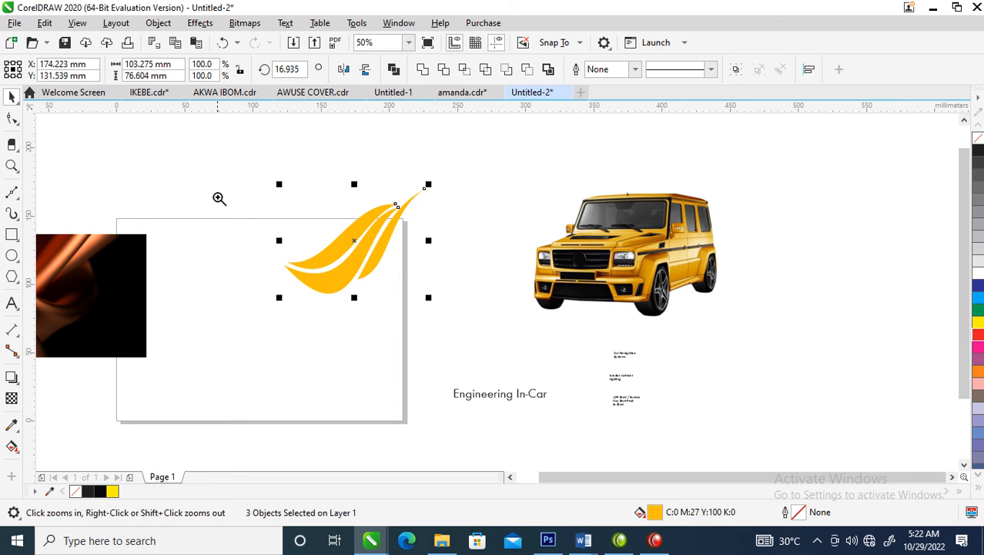
pyautogui.moveTo(184, 159); pyautogui.dragTo(541, 369)
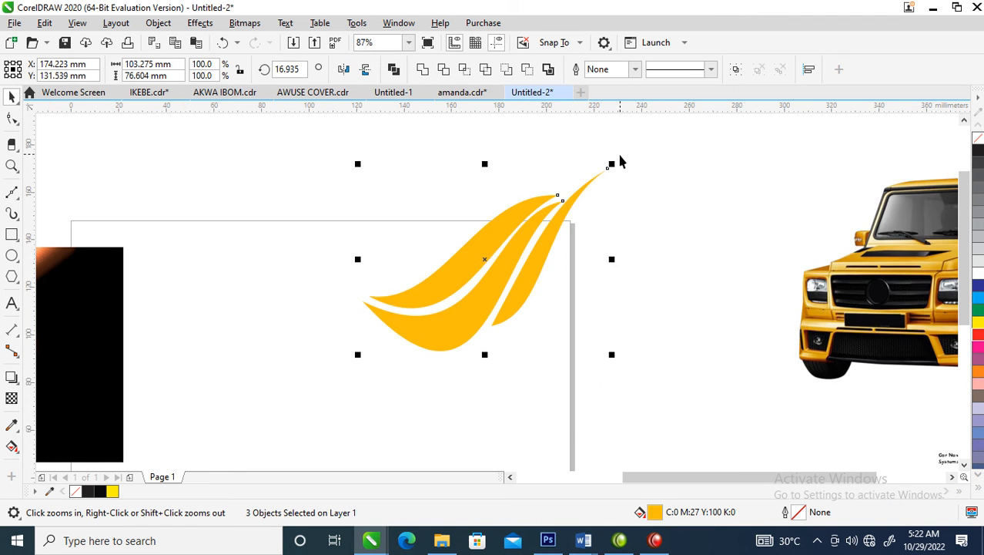
pyautogui.moveTo(614, 162); pyautogui.dragTo(553, 273)
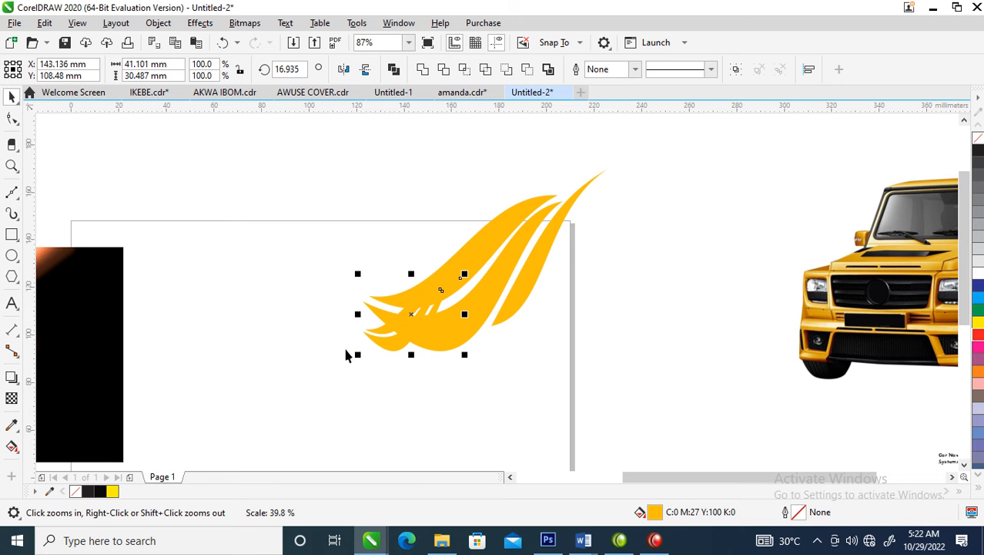
# Rotate the small leaf copy clockwise to about 358.7 degrees and place it against the large leaves' upper-left edge
pyautogui.moveTo(405, 316); pyautogui.dragTo(415, 257)
pyautogui.click(415, 254)
pyautogui.moveTo(465, 214); pyautogui.dragTo(485, 227)
pyautogui.moveTo(412, 255)
pyautogui.mouseDown()
pyautogui.moveTo(402, 272)
pyautogui.moveTo(420, 268)
pyautogui.moveTo(416, 261)
pyautogui.mouseUp()
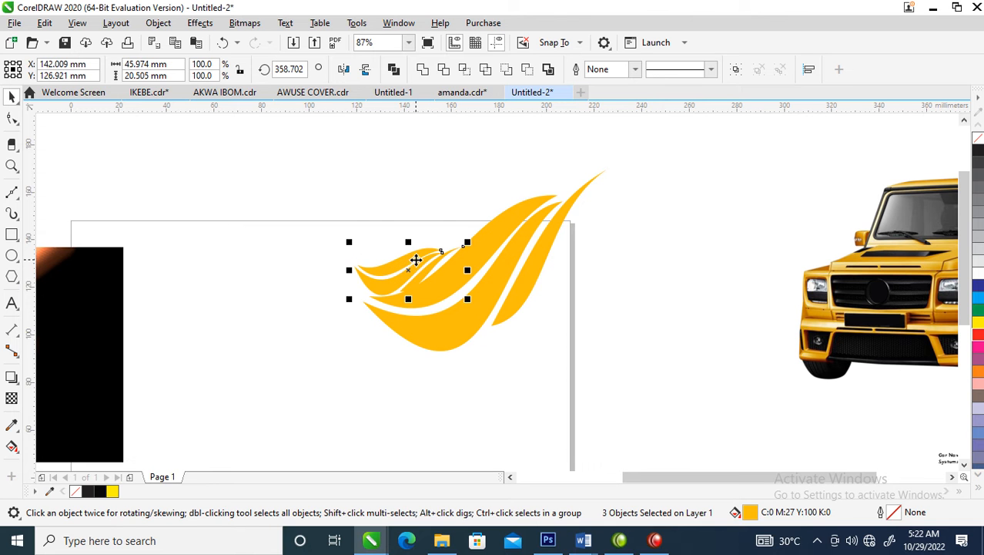
# Move all six leaf shapes down slightly and narrow them about their centre to about 85 mm wide
pyautogui.scroll(-4, 374, 214)
pyautogui.press('z')
pyautogui.moveTo(202, 164); pyautogui.dragTo(494, 322)
pyautogui.moveTo(776, 156); pyautogui.dragTo(498, 356)
pyautogui.moveTo(619, 293); pyautogui.dragTo(629, 332)
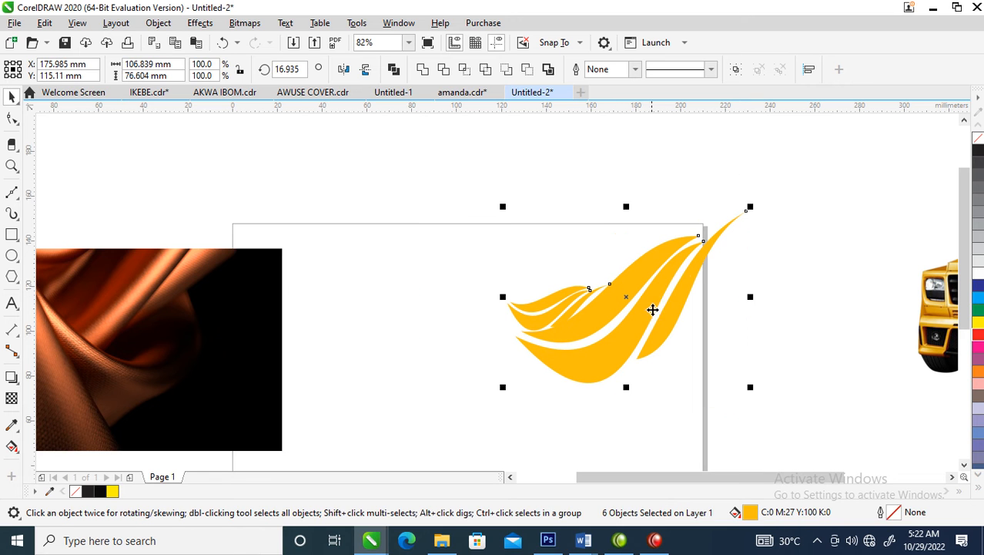
pyautogui.click(664, 289)
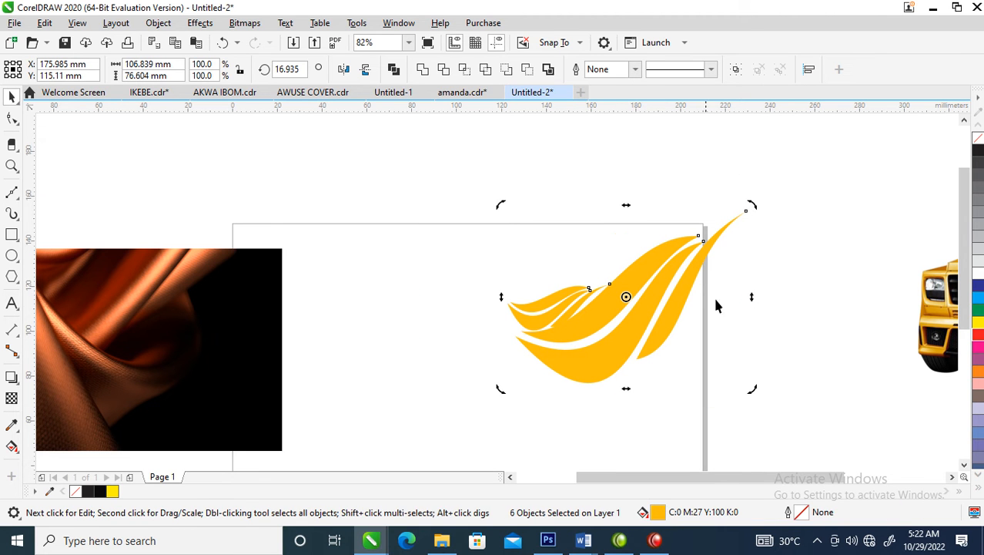
pyautogui.click(665, 268)
pyautogui.moveTo(750, 297); pyautogui.dragTo(728, 298)
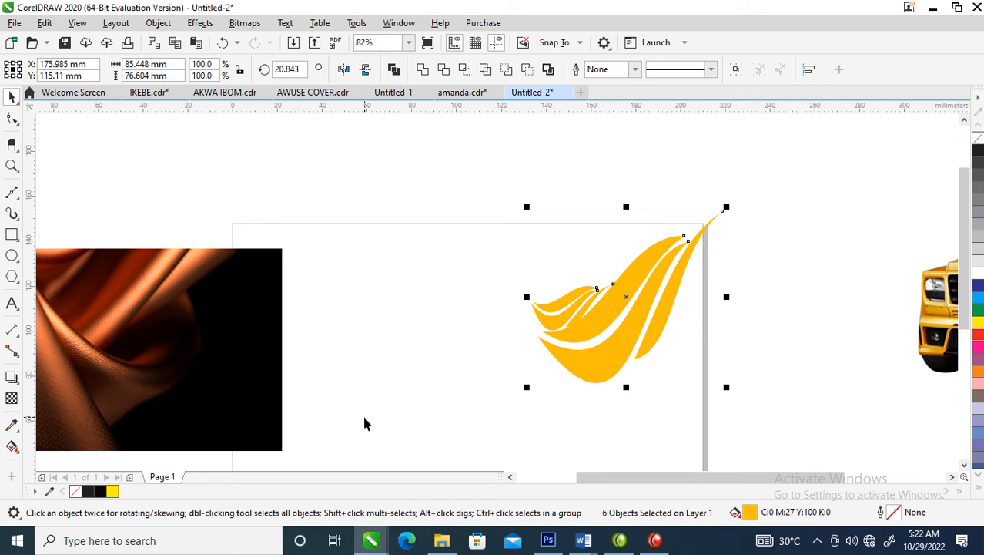
# Add the two-line artistic text "WingDrip" / "Auto Ltd" on the page between the fabric image and the leaves
pyautogui.press('F8')
pyautogui.click(340, 322)
pyautogui.write('WingDrip')
pyautogui.press('Return')
pyautogui.write('Aut')
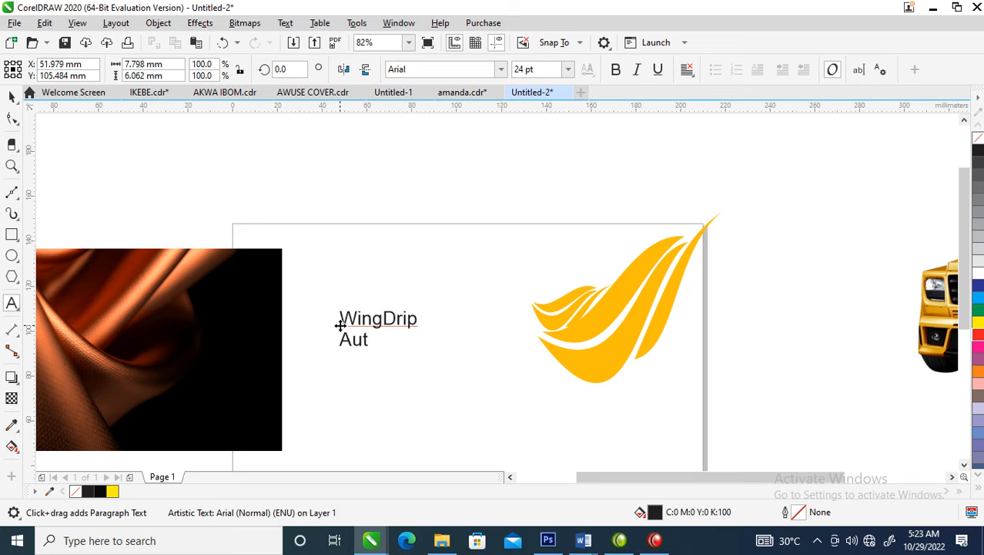
pyautogui.write('o Ltd')
pyautogui.hotkey('ctrl', 'space')
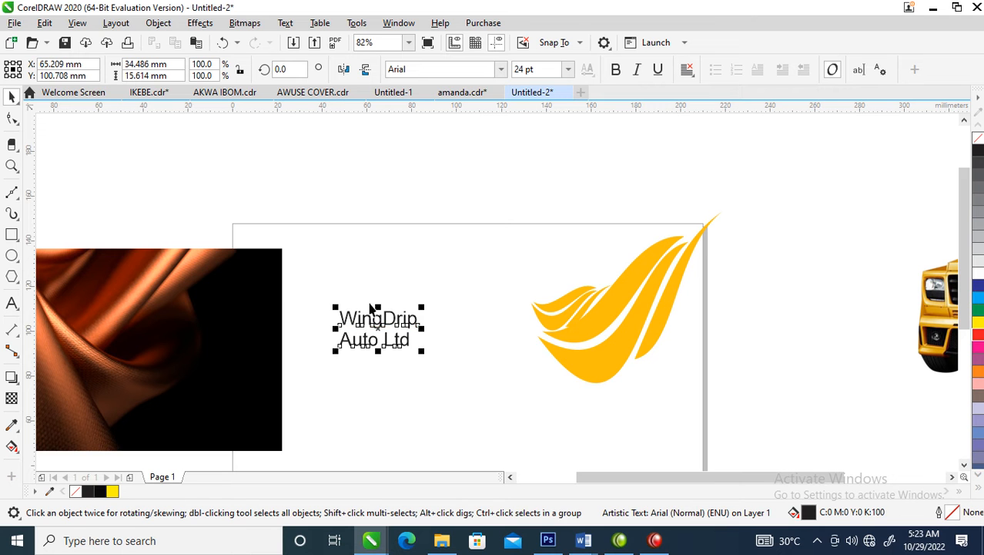
# Enlarge the two-line company text to about 79 pt and place it just left of the leaves
pyautogui.moveTo(400, 324); pyautogui.dragTo(414, 371)
pyautogui.click(400, 359)
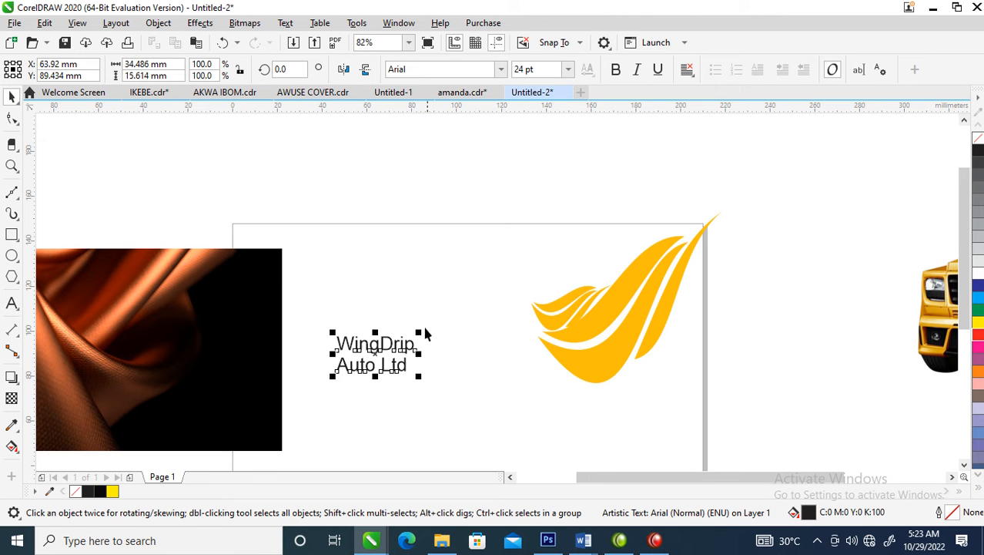
pyautogui.moveTo(424, 335); pyautogui.dragTo(513, 274)
pyautogui.scroll(-3, 598, 316)
pyautogui.press('z')
pyautogui.moveTo(331, 236); pyautogui.dragTo(662, 372)
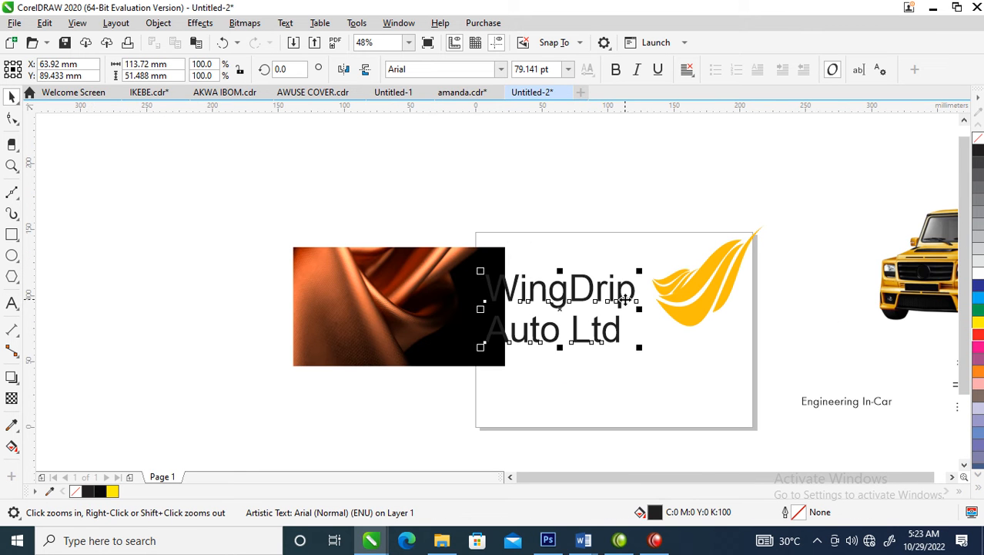
pyautogui.moveTo(628, 286); pyautogui.dragTo(645, 287)
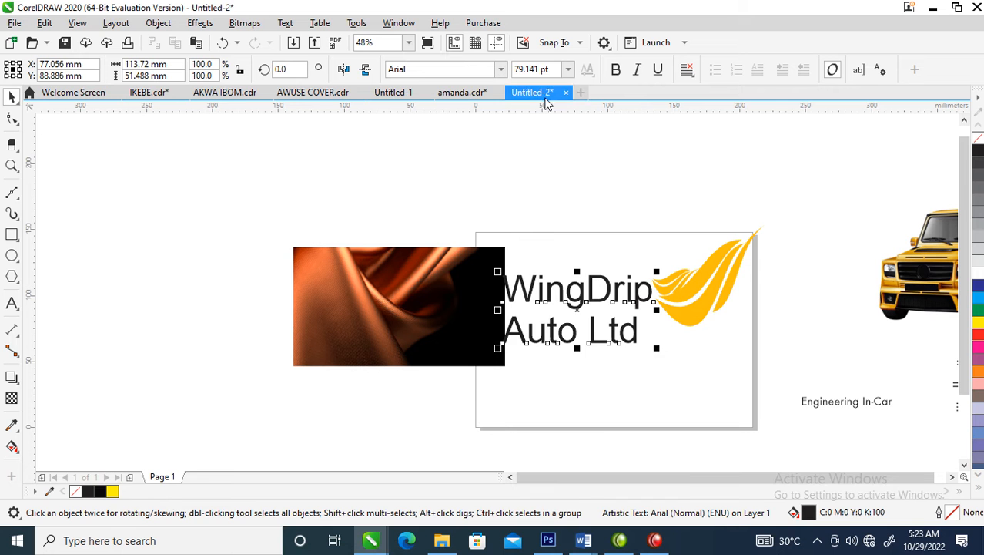
# Set the company text in FuturaTEE and break its two lines into separate text objects
pyautogui.click(501, 68)
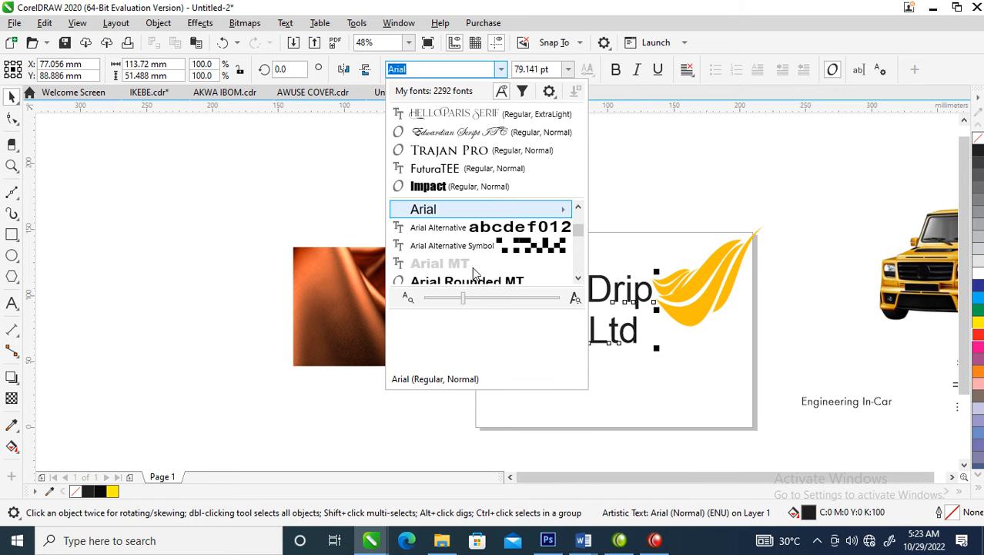
pyautogui.click(470, 169)
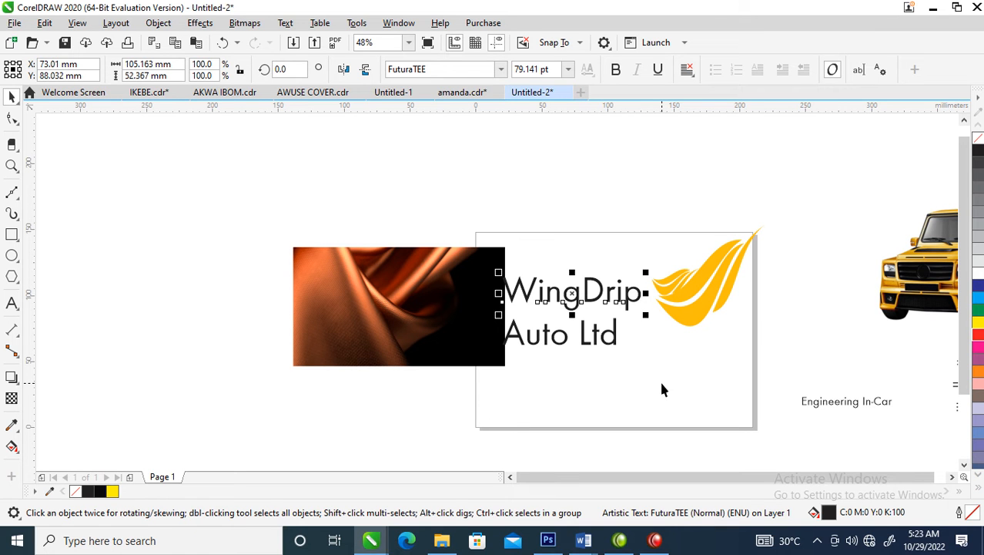
# Set the "WingDrip" line in Morganite ExtraLight-Italic
pyautogui.click(501, 69)
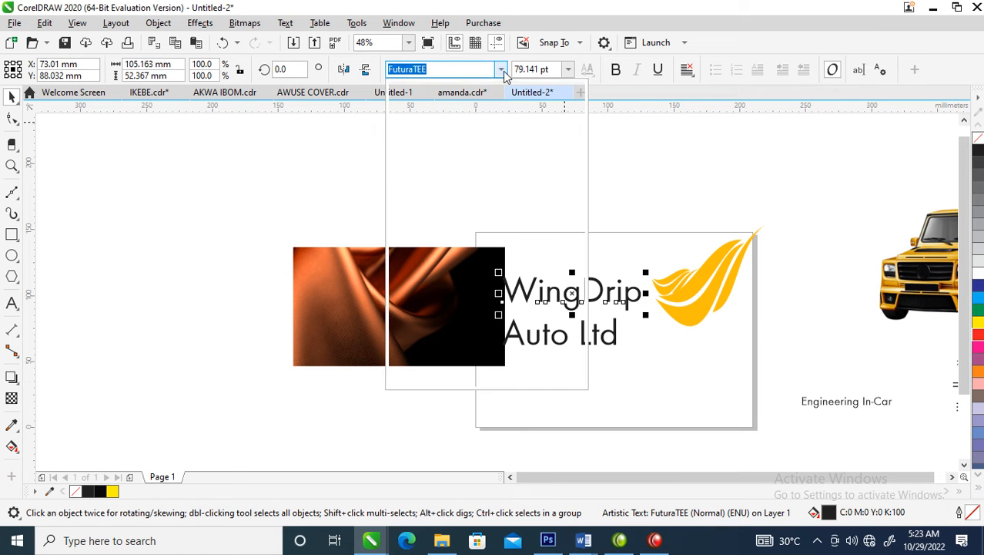
pyautogui.write('m')
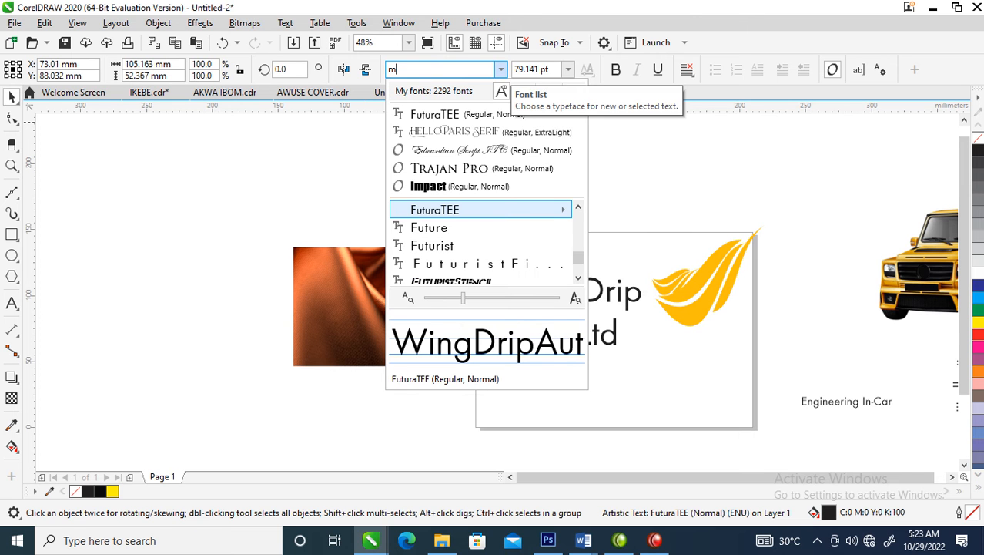
pyautogui.write('or')
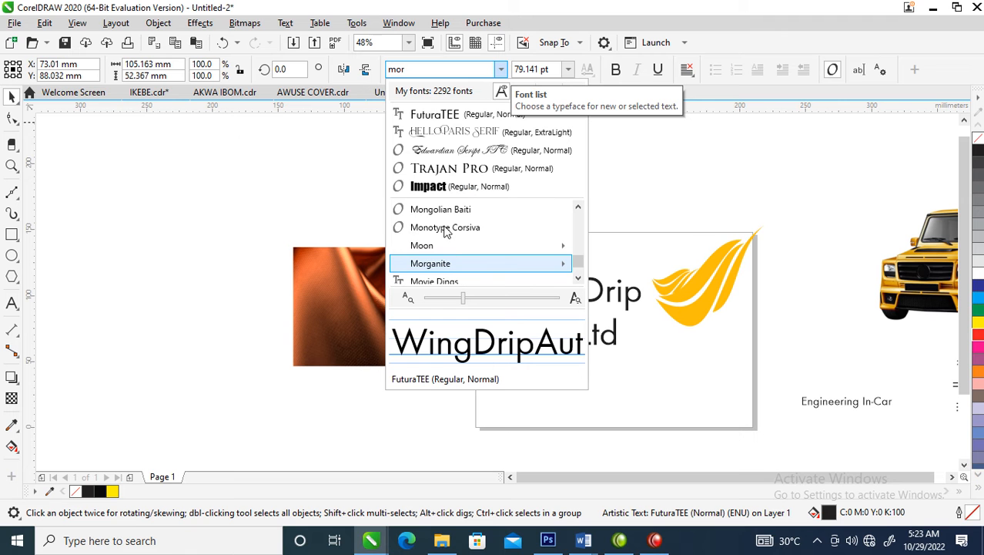
pyautogui.click(455, 263)
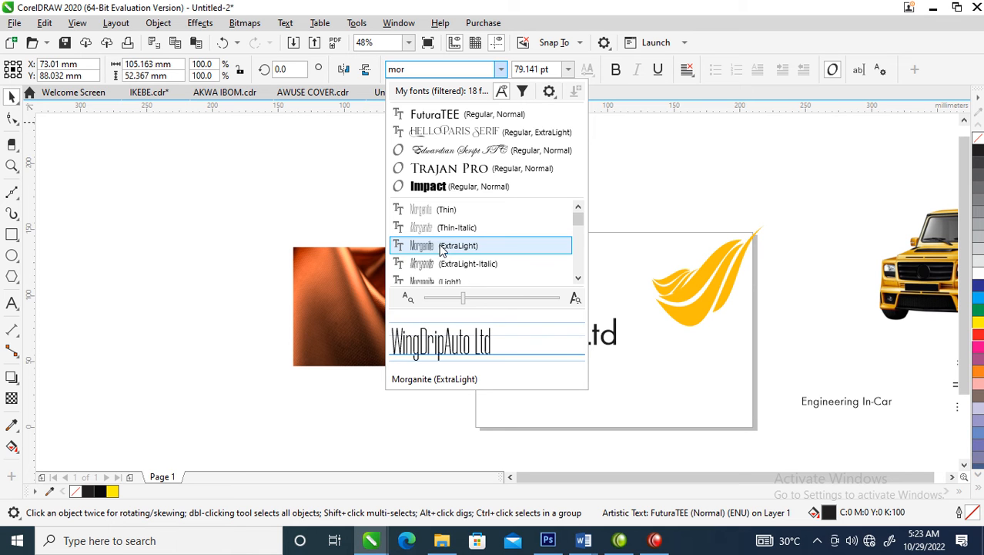
pyautogui.scroll(-1, 447, 262)
pyautogui.click(464, 246)
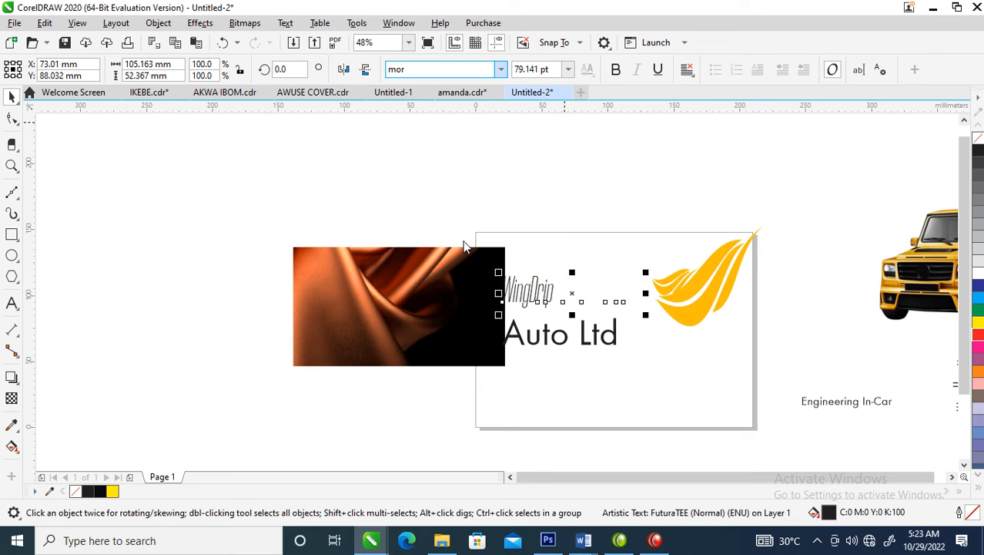
# Enlarge the "WingDrip" text to about 188 pt and move it against the left side of the leaves
pyautogui.click(550, 289)
pyautogui.moveTo(560, 270); pyautogui.dragTo(640, 237)
pyautogui.moveTo(609, 286); pyautogui.dragTo(680, 284)
# Delete the three small leaves, keeping only the large ones
pyautogui.click(679, 282)
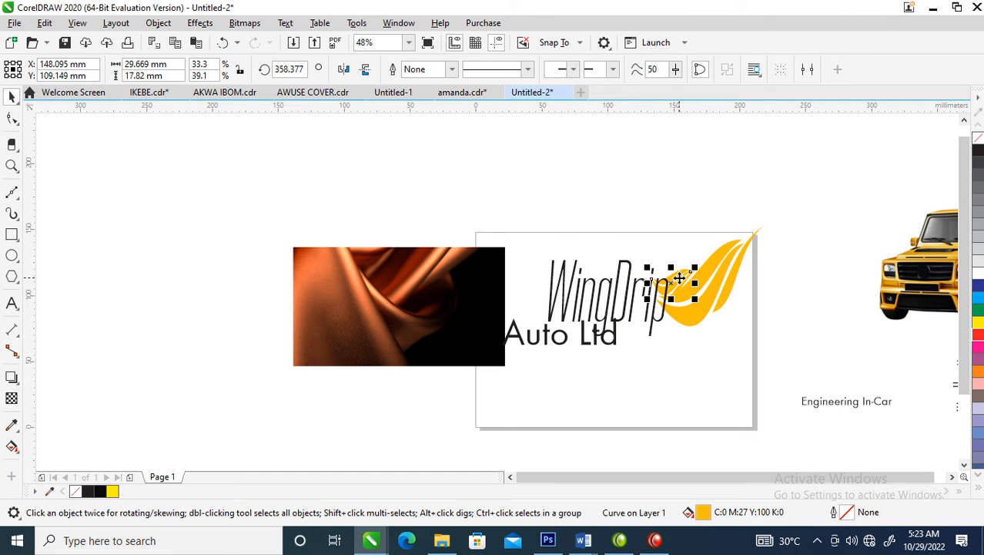
pyautogui.moveTo(707, 209); pyautogui.dragTo(637, 307)
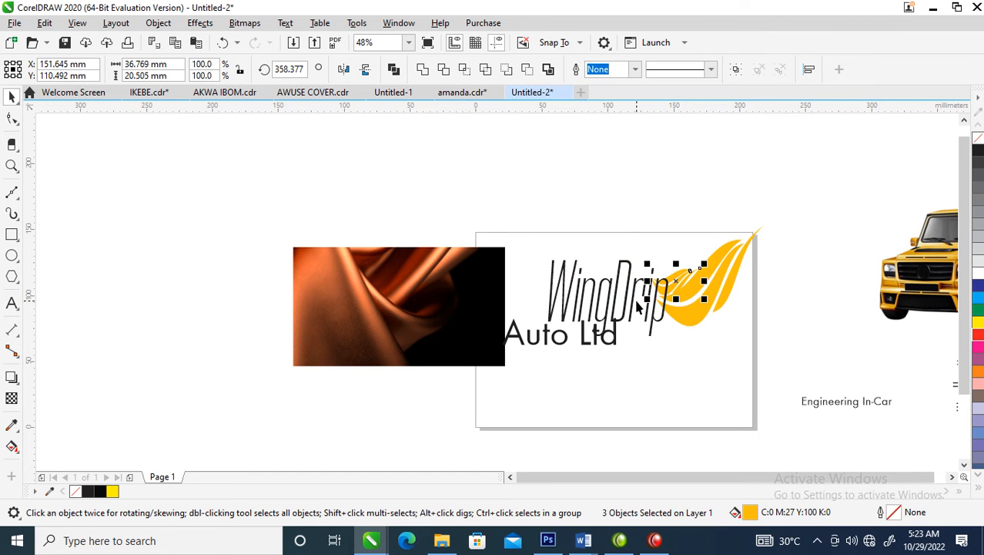
pyautogui.click(647, 293)
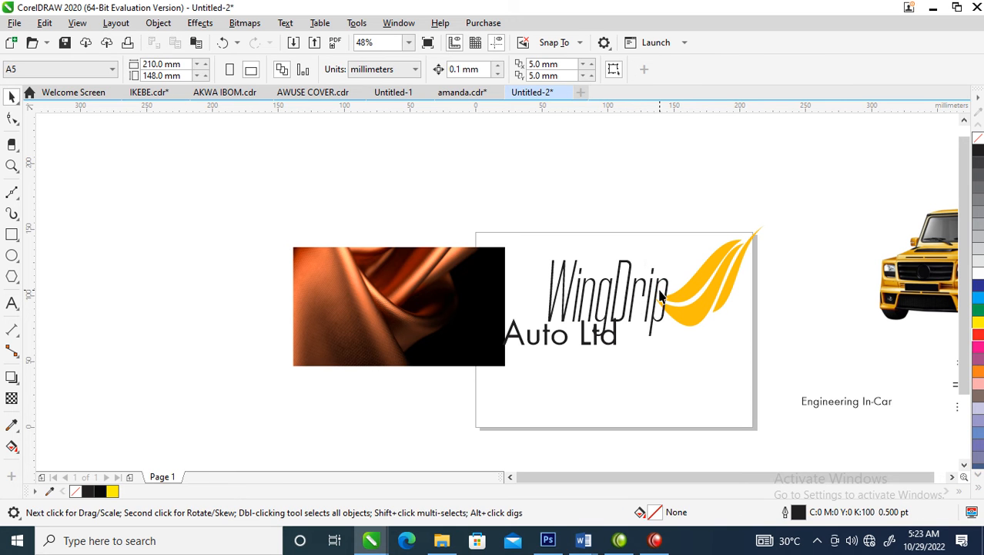
# Move "WingDrip" to the right of the large leaves and copy their orange fill onto it
pyautogui.moveTo(667, 298); pyautogui.dragTo(853, 286)
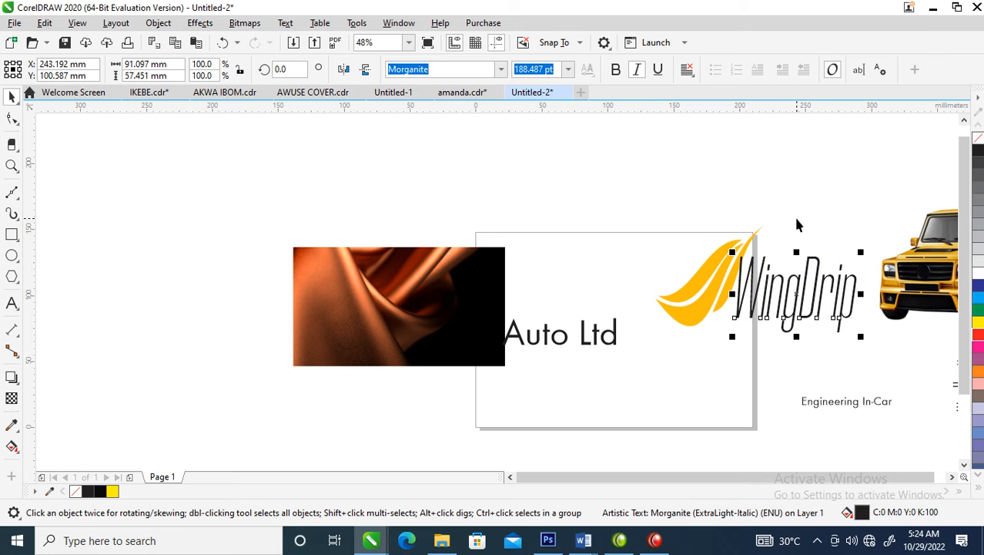
pyautogui.moveTo(707, 304); pyautogui.dragTo(798, 283)
pyautogui.click(865, 401)
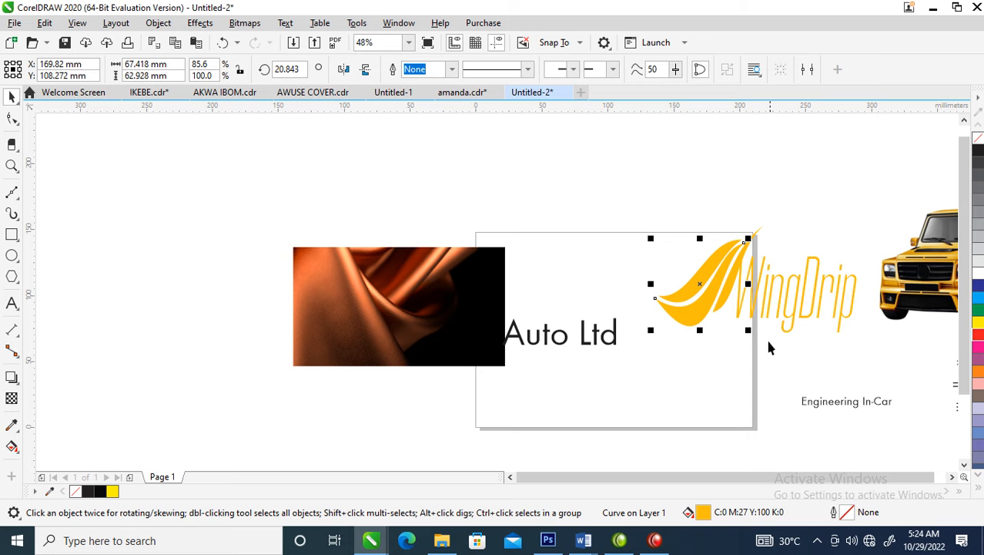
# Move "Auto Ltd" beneath "WingDrip" and change its case to UPPERCASE
pyautogui.moveTo(603, 347); pyautogui.dragTo(846, 356)
pyautogui.doubleClick(846, 356)
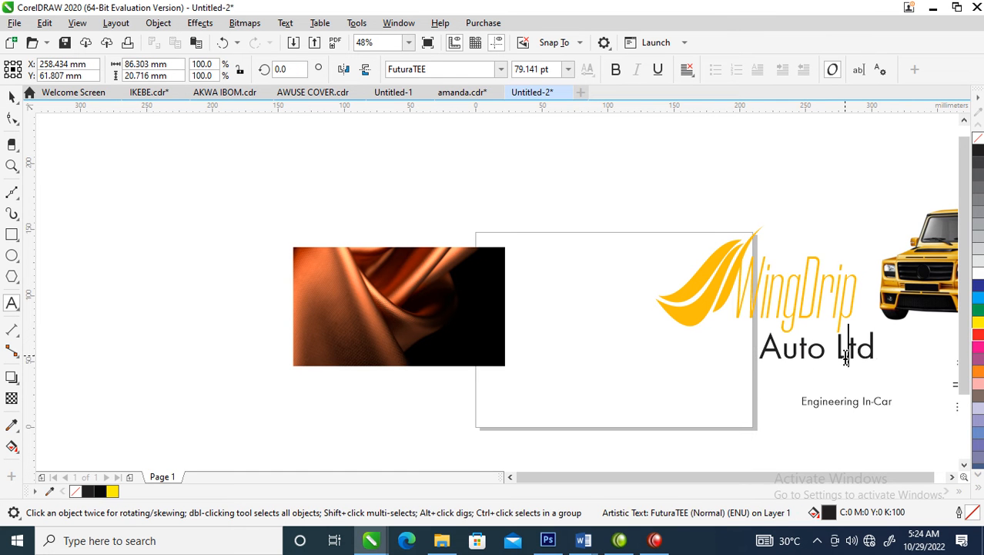
pyautogui.hotkey('ctrl', 'a')
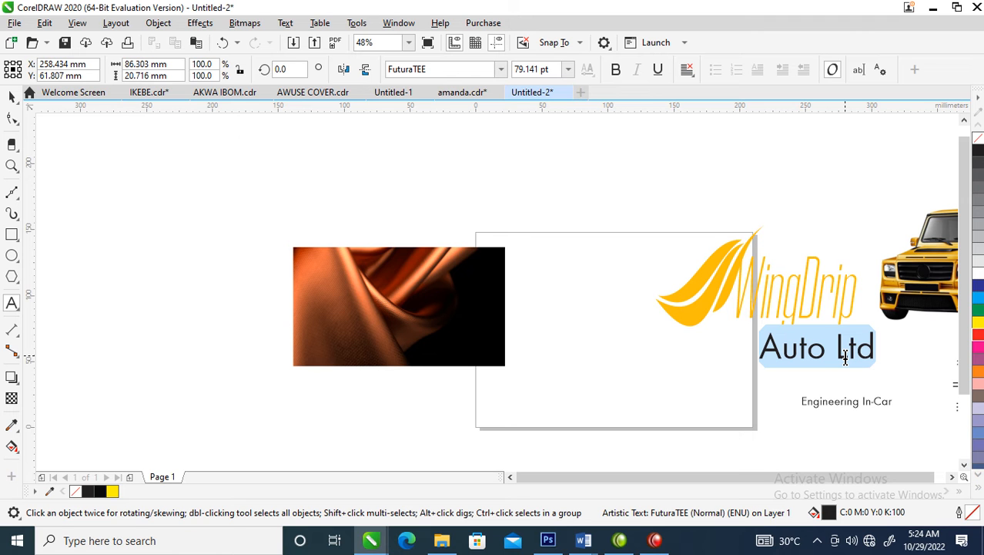
pyautogui.hotkey('shift', 'F3')
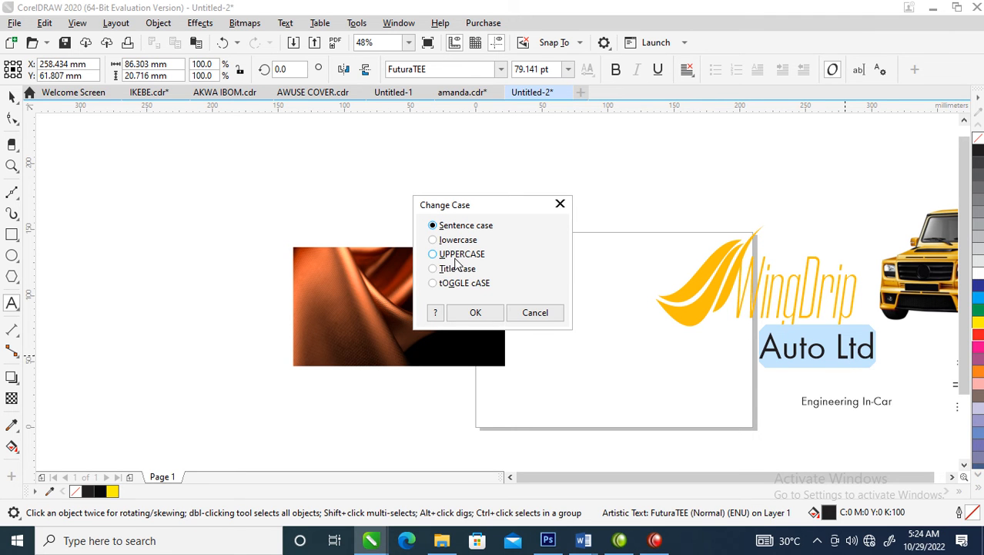
pyautogui.click(475, 312)
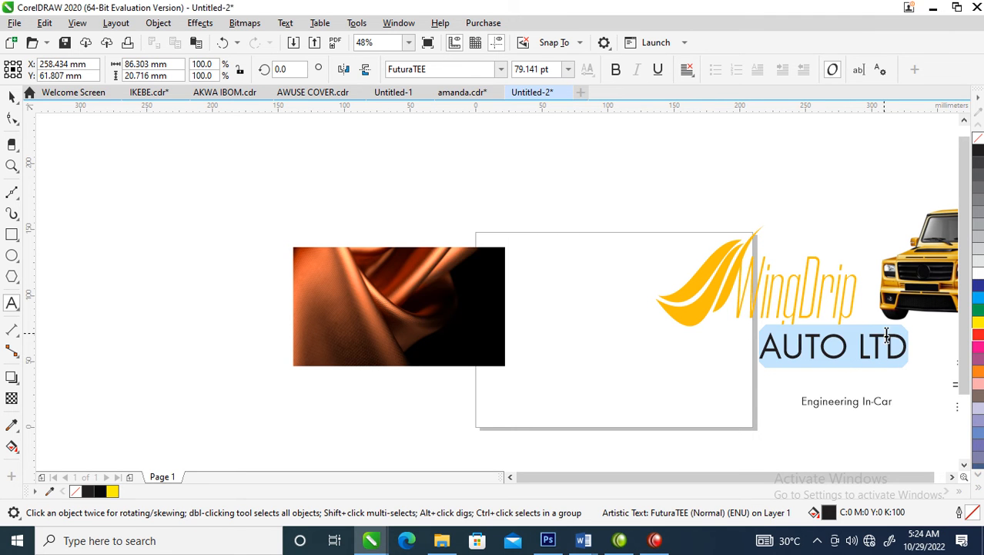
# Scale "AUTO LTD" down to about 37 pt and place it at the lower-right end of "WingDrip"
pyautogui.hotkey('ctrl', 'space')
pyautogui.moveTo(912, 329); pyautogui.dragTo(845, 337)
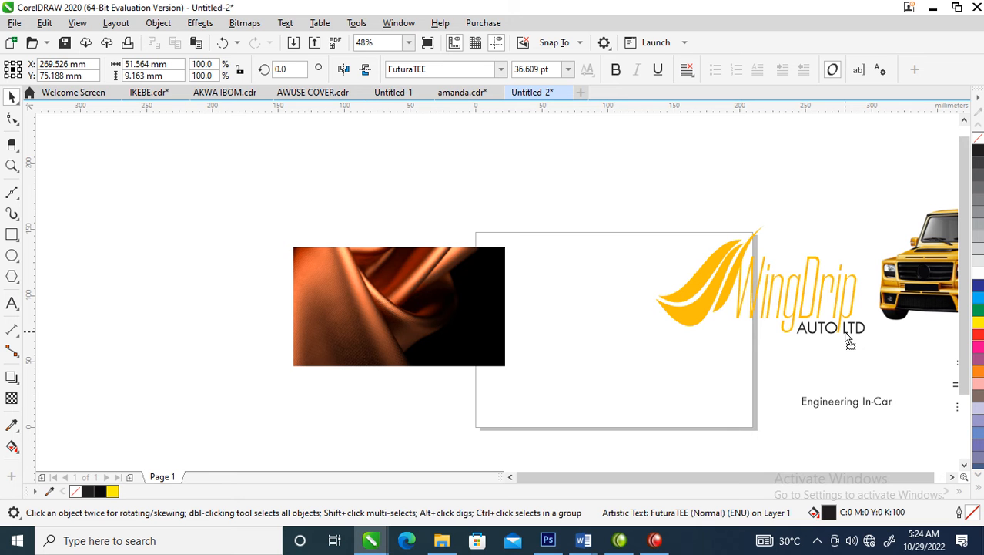
pyautogui.moveTo(848, 339); pyautogui.dragTo(903, 316)
# Move the leaves and both company text lines together off the page, above the fabric image
pyautogui.moveTo(589, 183); pyautogui.dragTo(949, 365)
pyautogui.moveTo(854, 293); pyautogui.dragTo(295, 185)
pyautogui.click(440, 295)
pyautogui.click(635, 315)
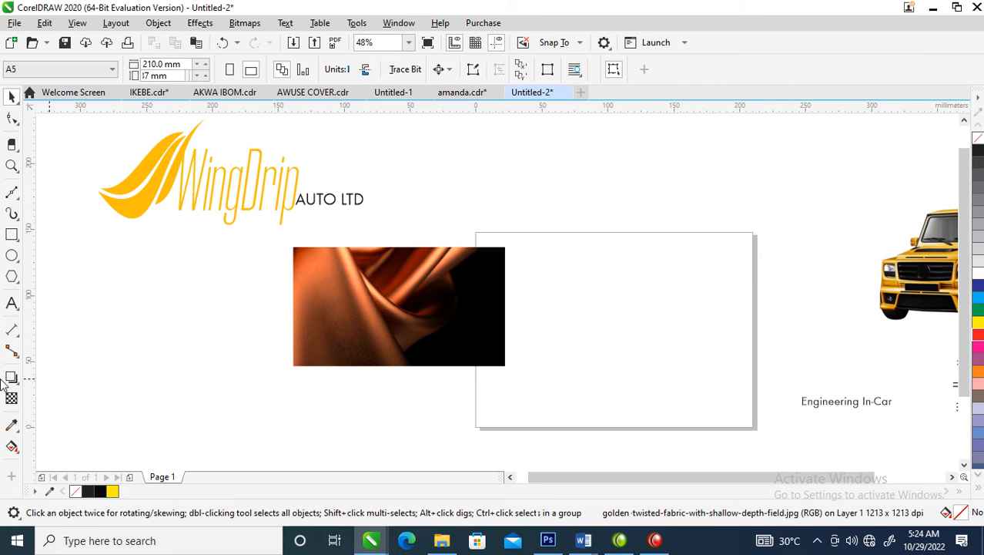
# Create a page-sized rectangle and PowerClip the fabric image inside it
pyautogui.doubleClick(12, 235)
pyautogui.press('space')
pyautogui.moveTo(391, 311); pyautogui.dragTo(586, 273)
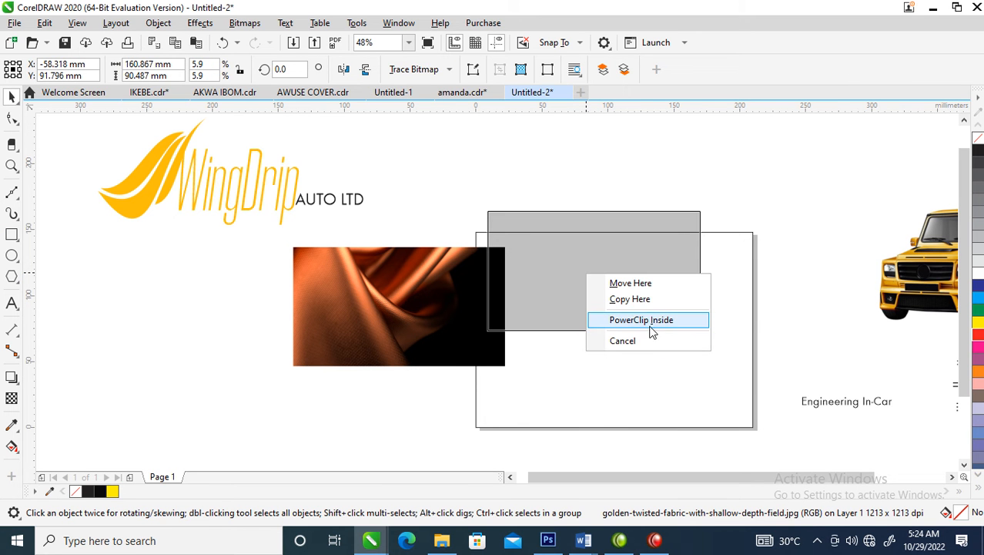
pyautogui.click(451, 316)
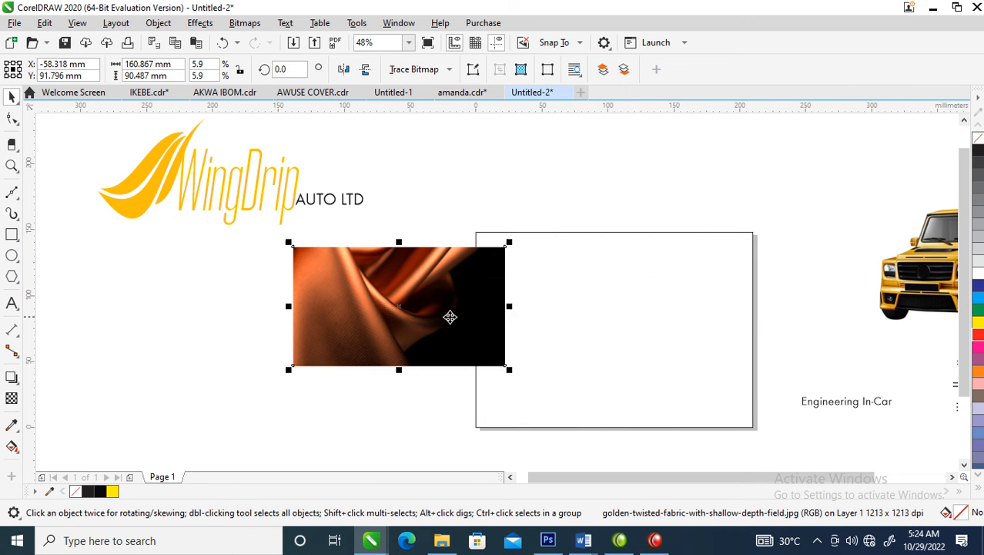
pyautogui.click(157, 23)
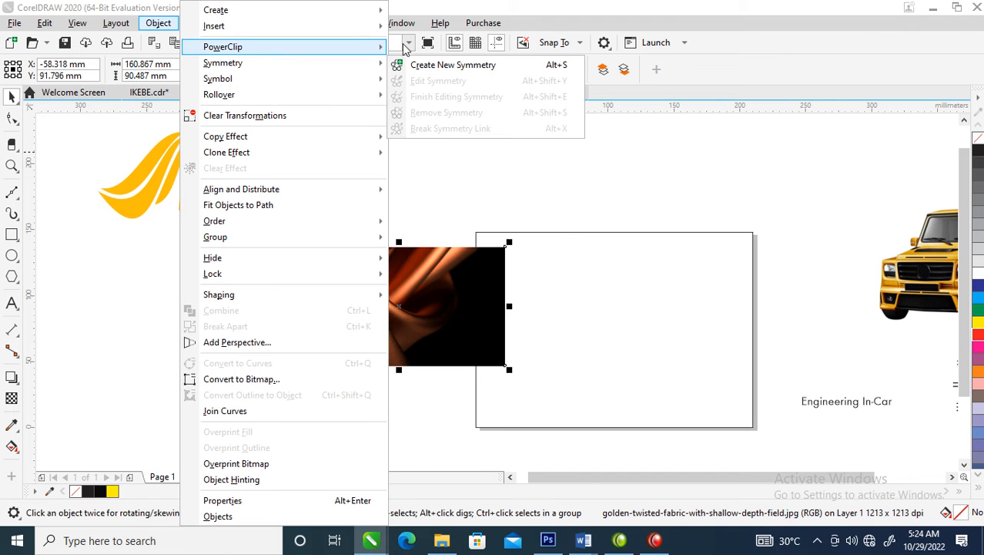
pyautogui.moveTo(255, 53)
pyautogui.click(450, 49)
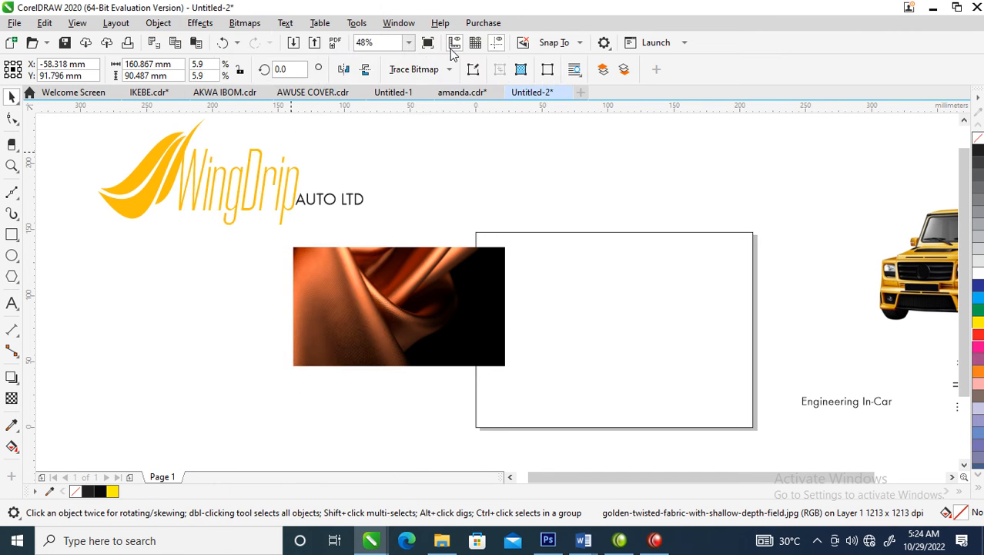
pyautogui.click(579, 285)
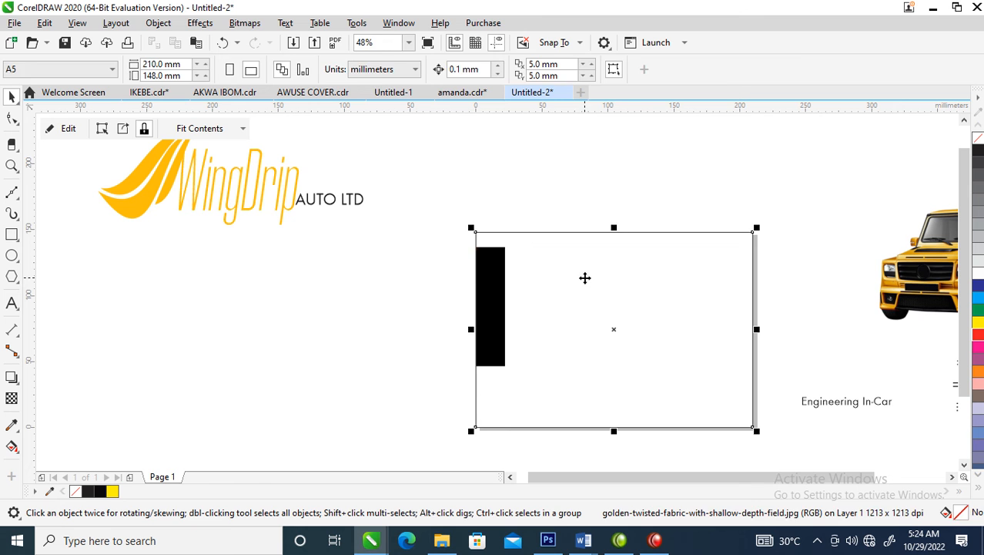
# Reposition and enlarge the fabric inside its PowerClip so it spans the page width from the upper edge
pyautogui.keyDown('ctrl'); pyautogui.click(479, 282); pyautogui.keyUp('ctrl')
pyautogui.moveTo(487, 288); pyautogui.dragTo(671, 275)
pyautogui.moveTo(691, 349); pyautogui.dragTo(752, 383)
pyautogui.moveTo(577, 286); pyautogui.dragTo(605, 298)
pyautogui.click(797, 319)
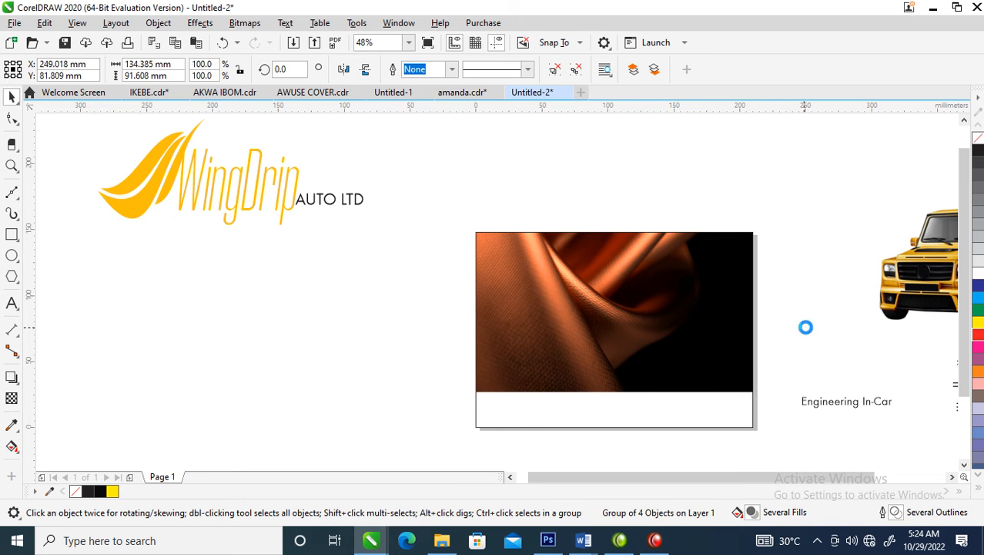
# Move the yellow car over the page's right edge and PowerClip it inside the fabric-filled rectangle
pyautogui.moveTo(829, 318); pyautogui.dragTo(805, 325)
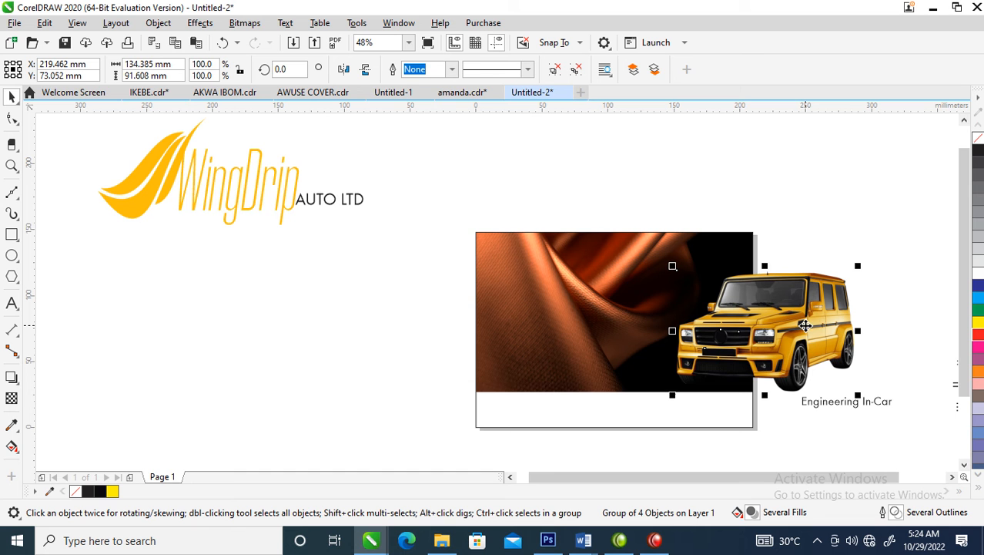
pyautogui.click(157, 22)
pyautogui.moveTo(237, 47)
pyautogui.click(460, 49)
pyautogui.click(583, 322)
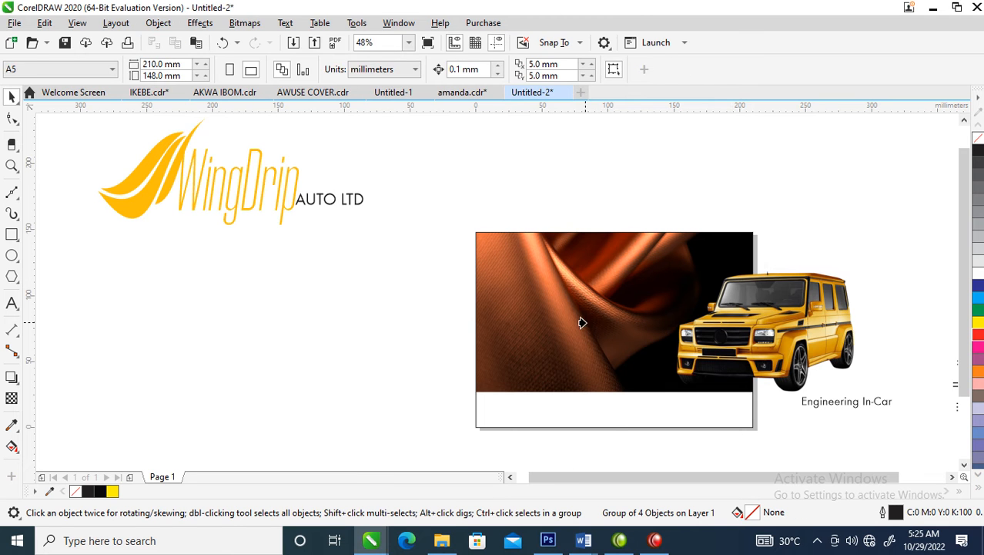
# Move the yellow car to the page's lower-left corner and mirror it horizontally, cropping its rear at the page's left edge
pyautogui.keyDown('ctrl'); pyautogui.click(727, 336); pyautogui.keyUp('ctrl')
pyautogui.moveTo(726, 336); pyautogui.dragTo(510, 379)
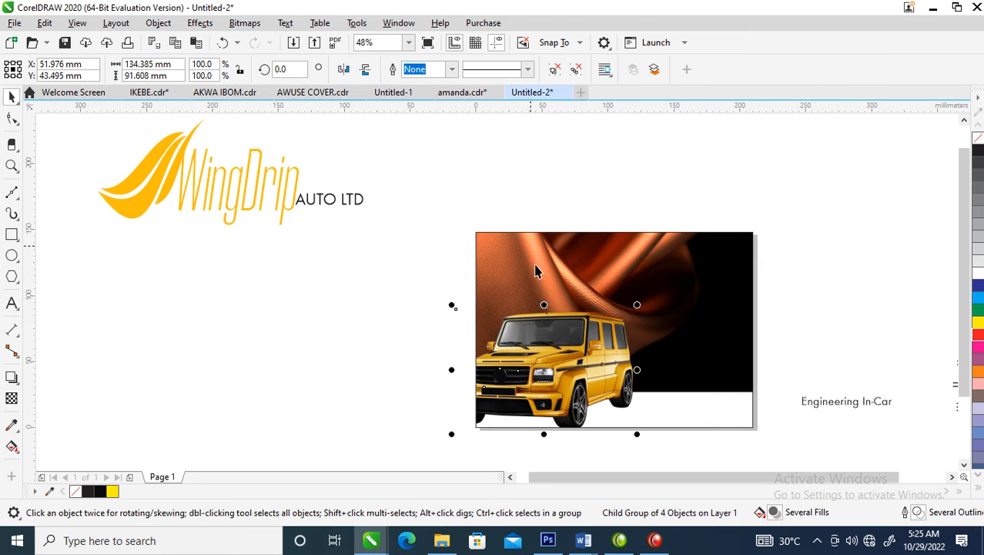
pyautogui.click(343, 70)
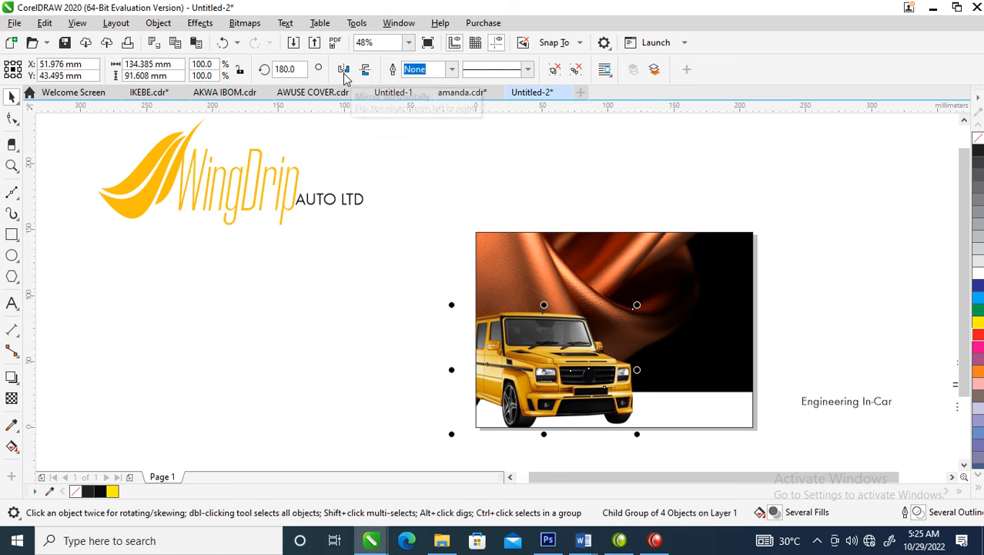
pyautogui.moveTo(564, 394); pyautogui.dragTo(586, 388)
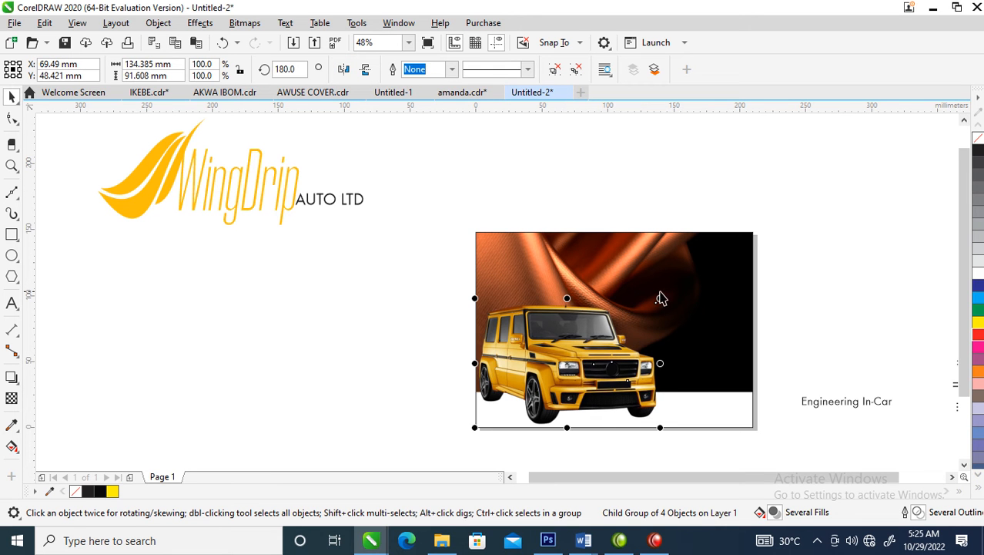
pyautogui.moveTo(624, 346); pyautogui.dragTo(605, 385)
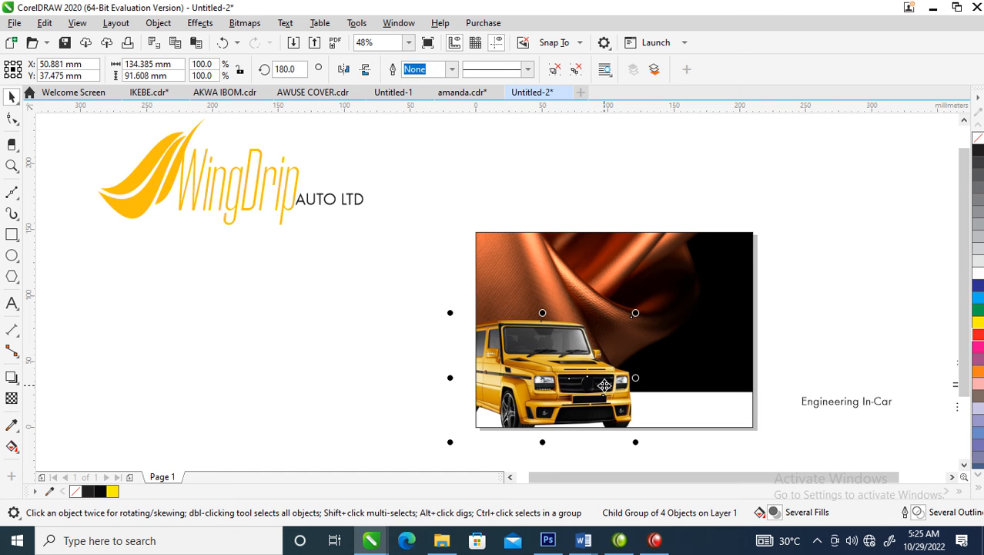
# Mirror the fabric image horizontally inside the PowerClip rectangle
pyautogui.click(673, 259)
pyautogui.click(827, 289)
pyautogui.keyDown('ctrl'); pyautogui.click(672, 245); pyautogui.keyUp('ctrl')
pyautogui.click(349, 70)
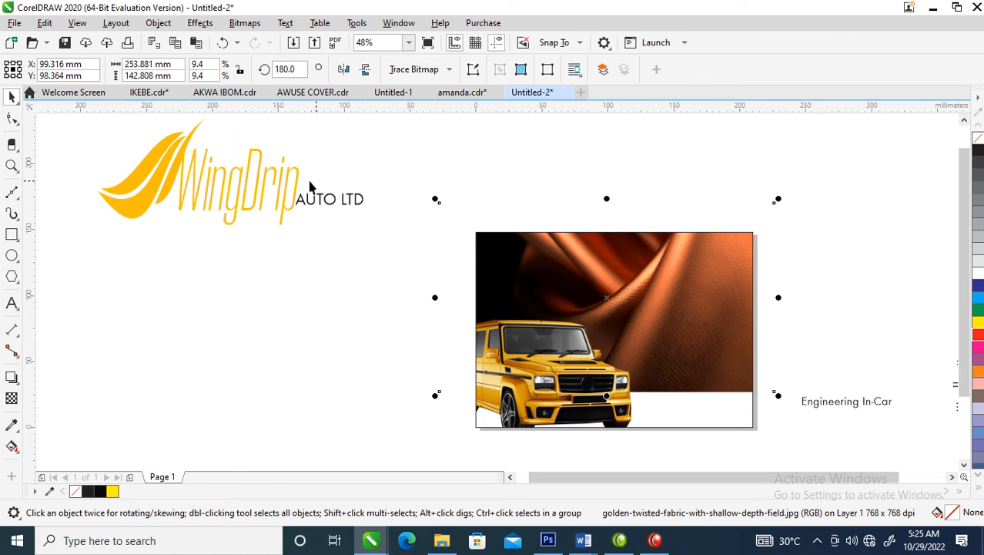
# Move the leaves and company text onto the page, scale them to about 100 mm wide and place them above the car
pyautogui.click(192, 178)
pyautogui.moveTo(84, 278); pyautogui.dragTo(467, 103)
pyautogui.moveTo(230, 207); pyautogui.dragTo(626, 300)
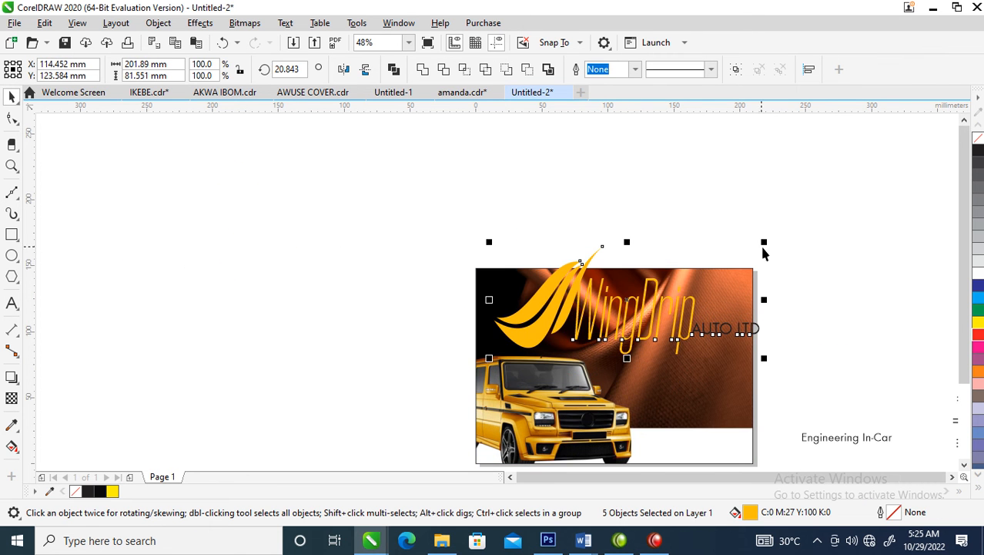
pyautogui.moveTo(762, 244); pyautogui.dragTo(621, 262)
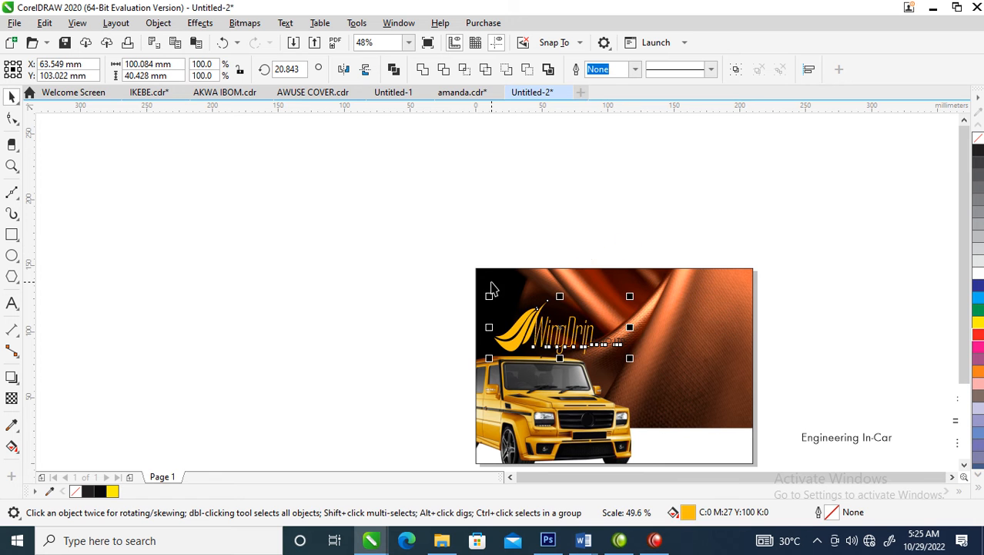
pyautogui.press('z')
pyautogui.moveTo(418, 228); pyautogui.dragTo(824, 441)
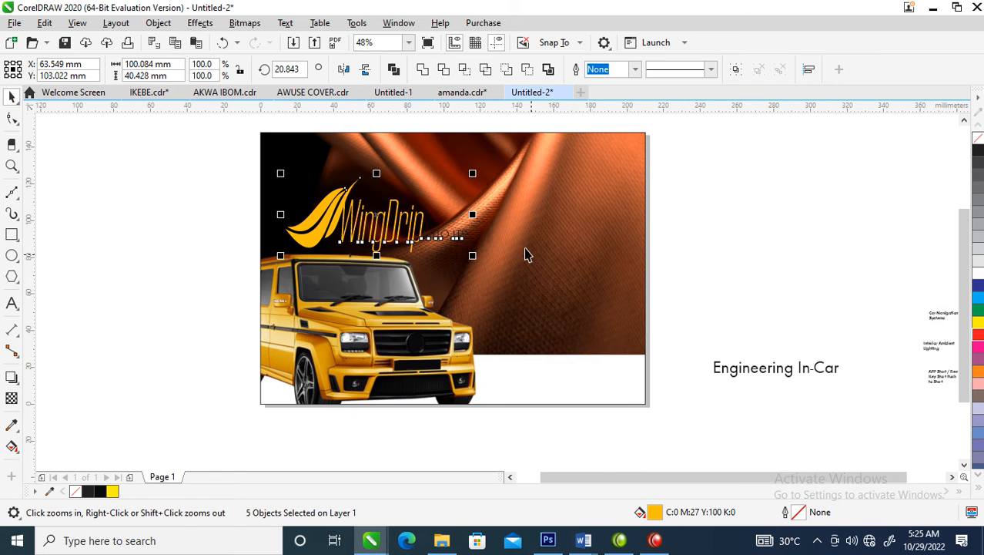
pyautogui.moveTo(410, 228); pyautogui.dragTo(405, 202)
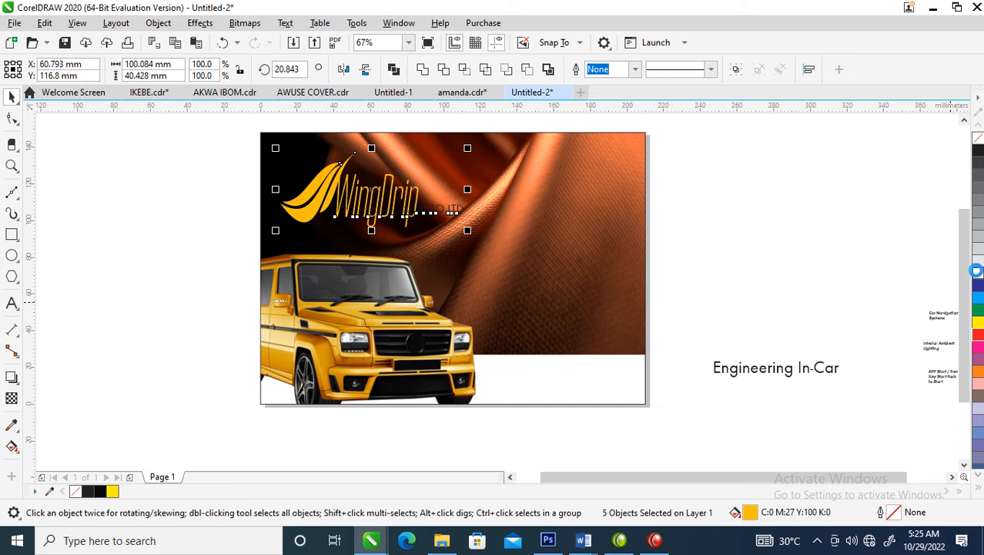
# Color the leaves and company text white and move "AUTO LTD" below "WingDrip"
pyautogui.click(976, 269)
pyautogui.click(455, 212)
pyautogui.moveTo(454, 216); pyautogui.dragTo(357, 246)
# Sample a light orange from the fabric and apply it to all three logo leaves
pyautogui.click(312, 183)
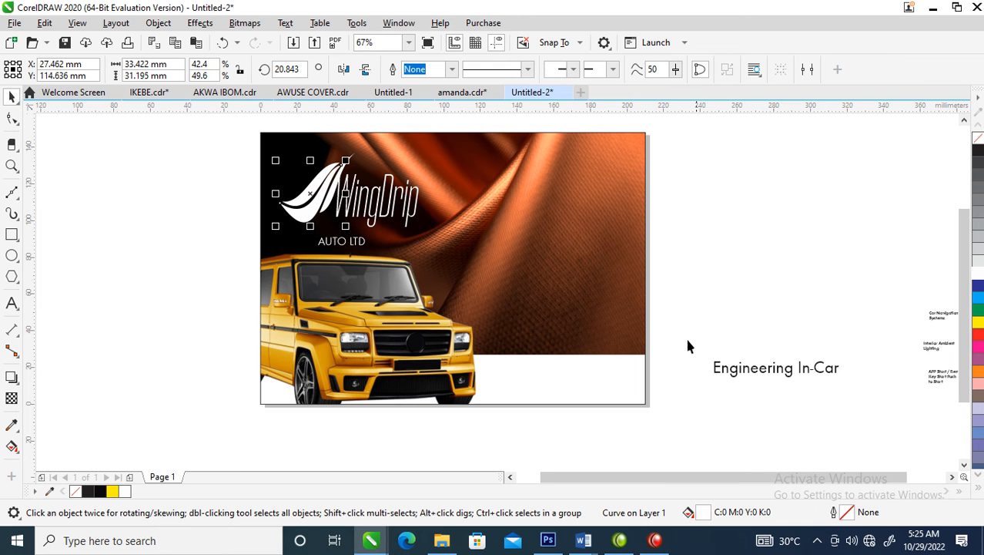
pyautogui.click(13, 426)
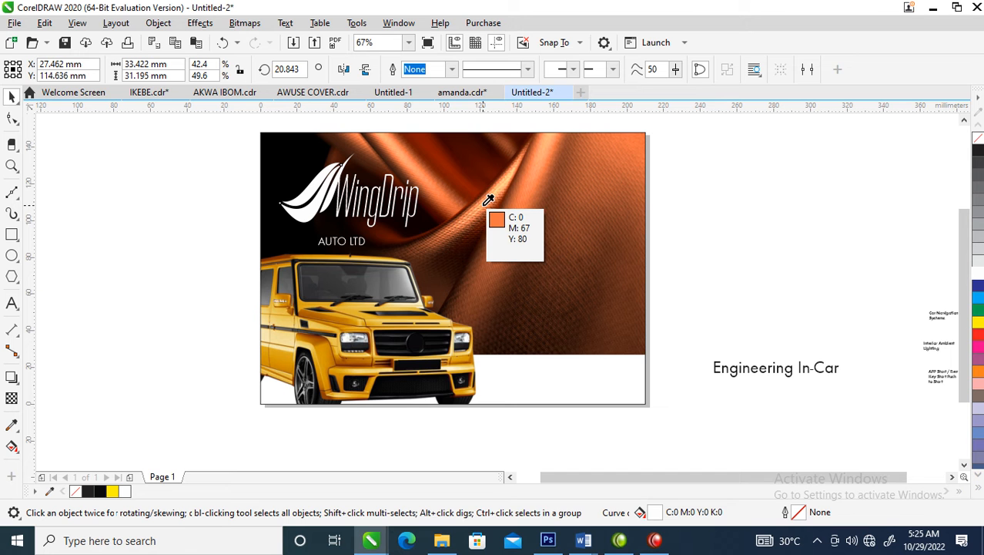
pyautogui.click(488, 199)
pyautogui.click(484, 208)
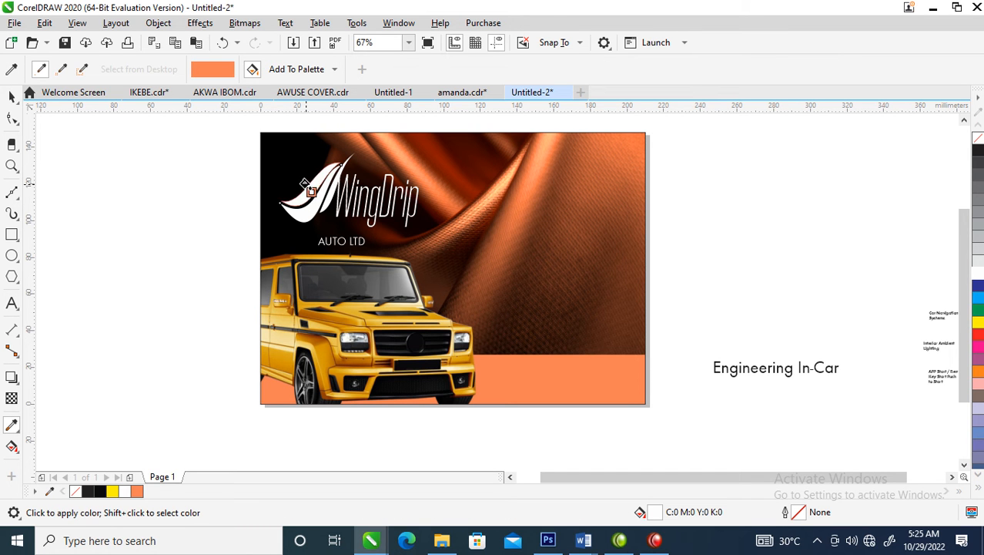
pyautogui.press('z')
pyautogui.moveTo(263, 162); pyautogui.dragTo(432, 255)
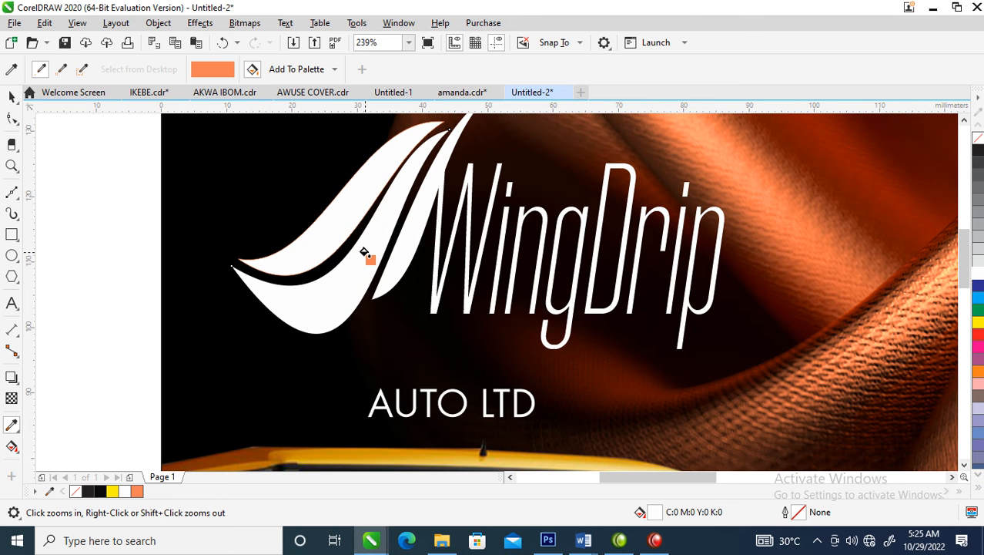
pyautogui.click(365, 255)
pyautogui.click(344, 207)
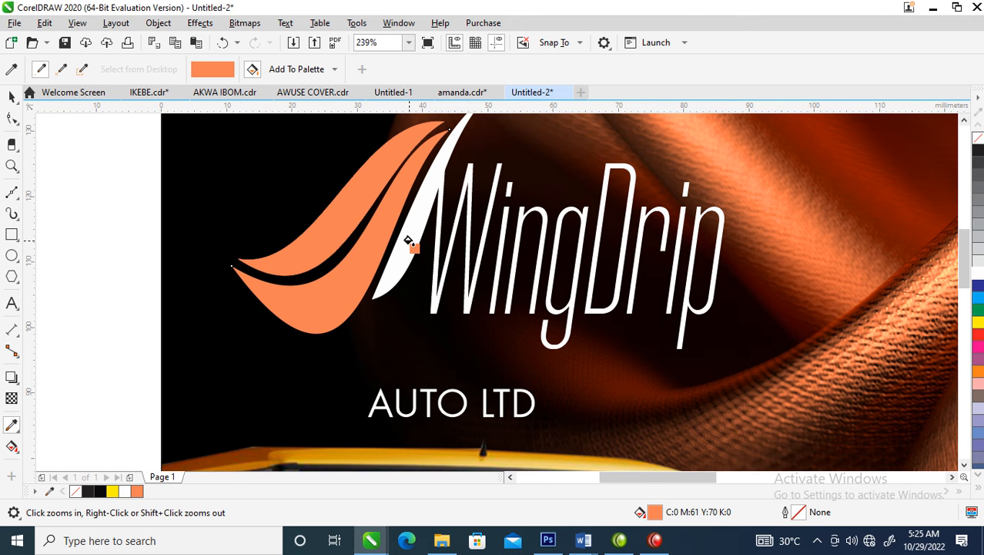
pyautogui.click(409, 240)
pyautogui.press('space')
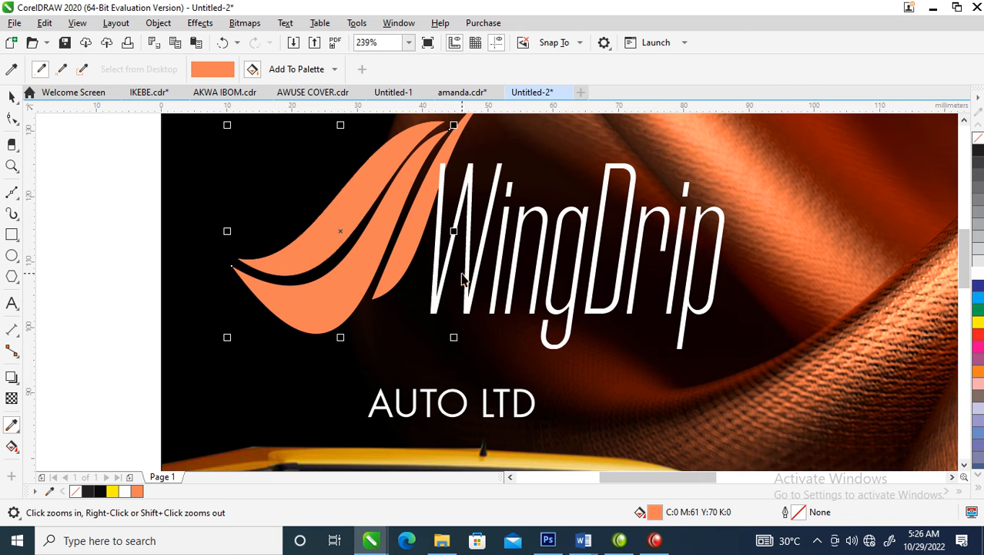
# Fill the page-sized PowerClip rectangle with white
pyautogui.scroll(-2, 490, 288)
pyautogui.scroll(-1, 490, 287)
pyautogui.press('F2')
pyautogui.moveTo(360, 177); pyautogui.dragTo(768, 465)
pyautogui.keyDown('ctrl'); pyautogui.click(743, 306); pyautogui.keyUp('ctrl')
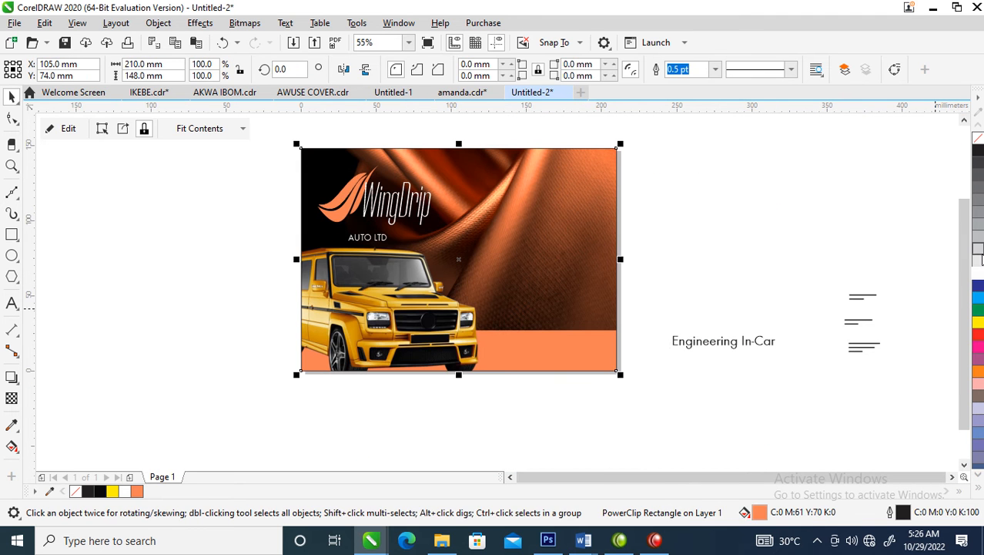
pyautogui.click(979, 273)
# Move "AUTO LTD" up directly beneath the start of "WingDrip"
pyautogui.press('F2')
pyautogui.moveTo(275, 156); pyautogui.dragTo(584, 286)
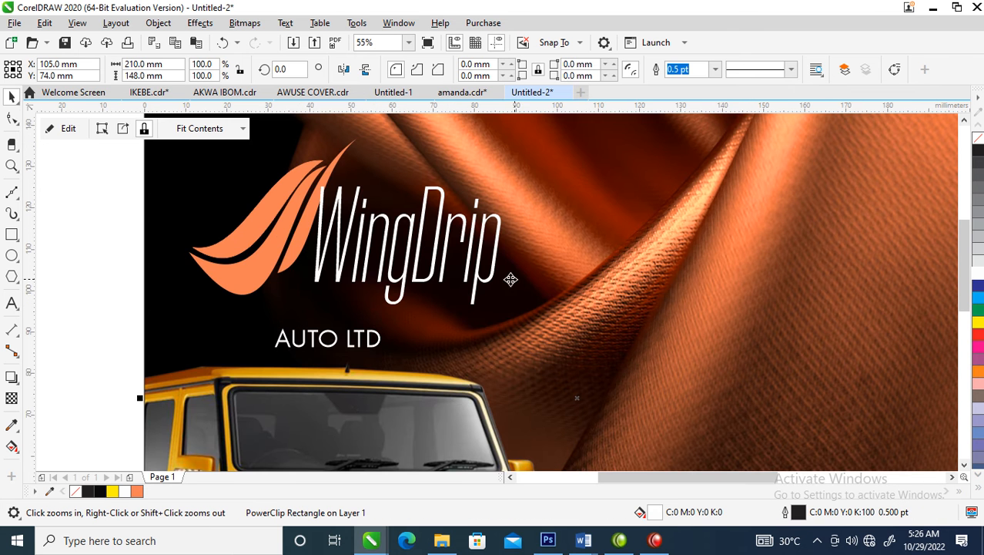
pyautogui.click(377, 349)
pyautogui.moveTo(377, 349); pyautogui.dragTo(371, 266)
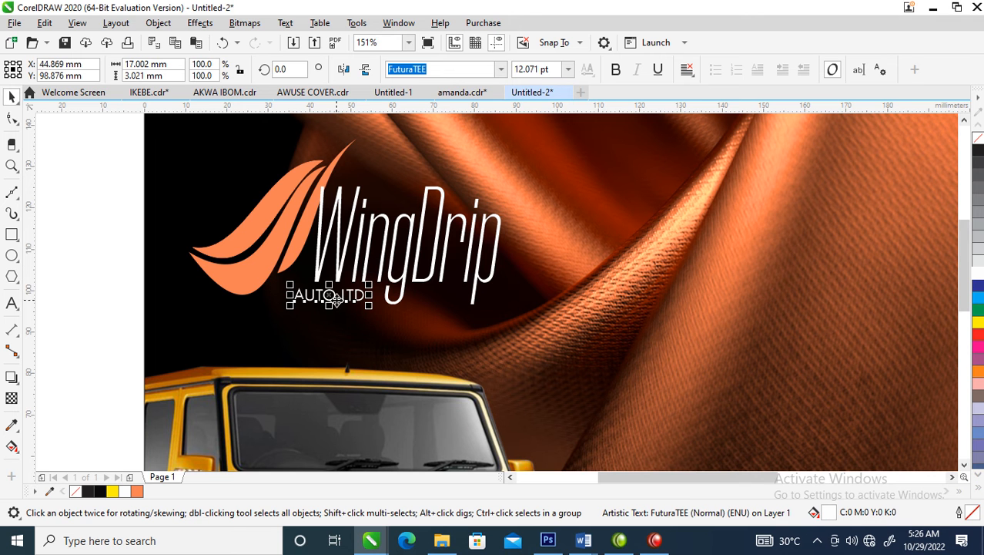
pyautogui.moveTo(327, 294); pyautogui.dragTo(342, 295)
pyautogui.click(342, 295)
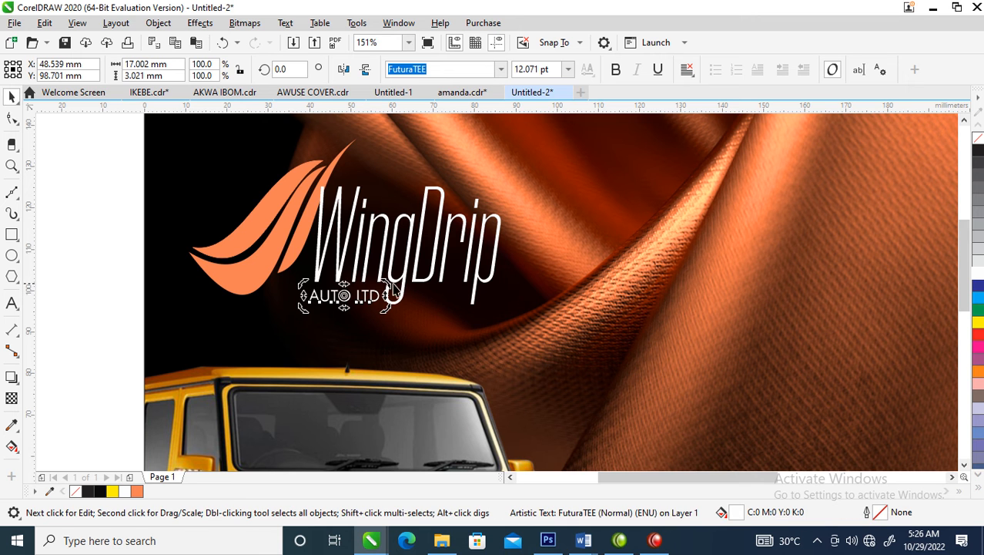
# Place "Engineering In-Car" beneath "AUTO LTD", color it white and shrink it to about the width of "WingDrip"
pyautogui.scroll(-2, 400, 309)
pyautogui.press('F2')
pyautogui.moveTo(310, 228); pyautogui.dragTo(758, 437)
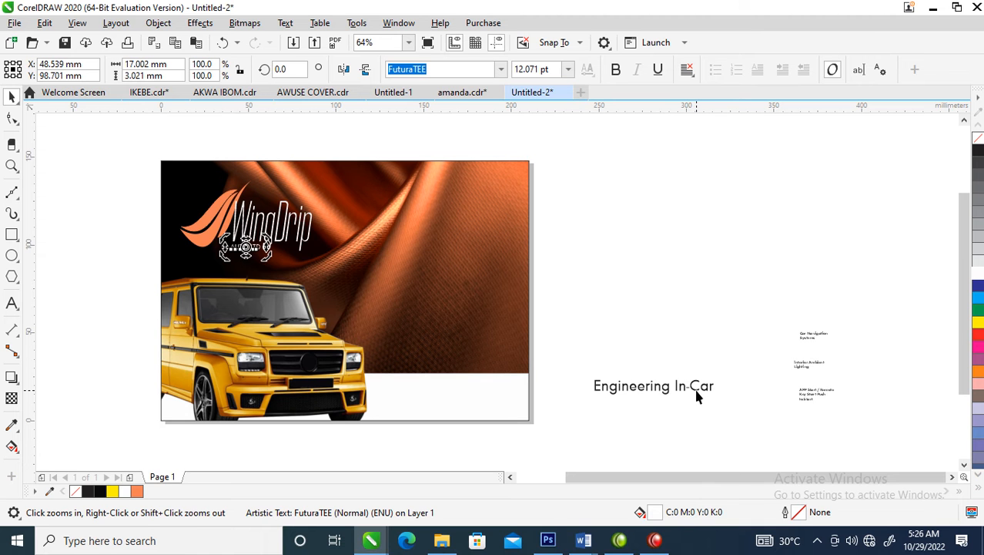
pyautogui.moveTo(698, 395); pyautogui.dragTo(338, 269)
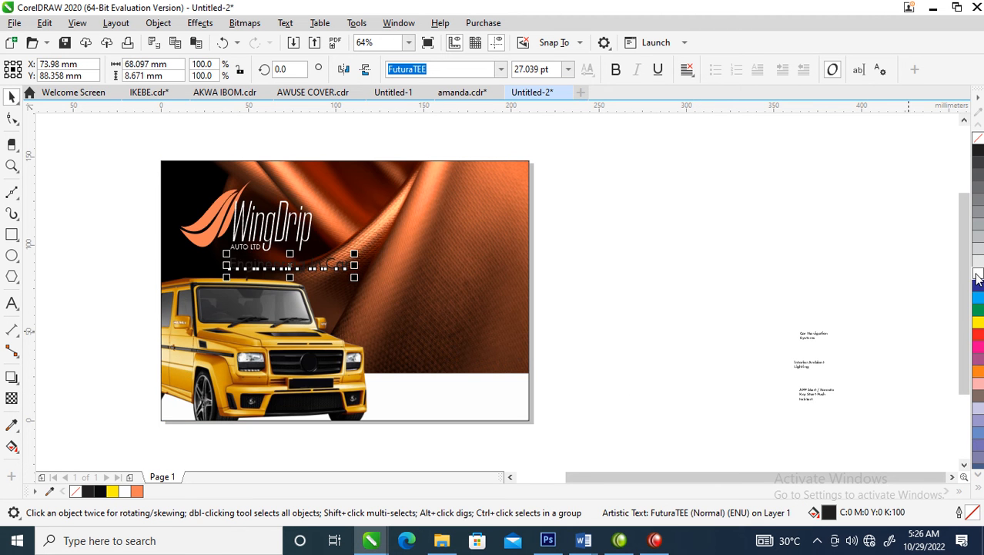
pyautogui.press('z')
pyautogui.moveTo(141, 168); pyautogui.dragTo(530, 348)
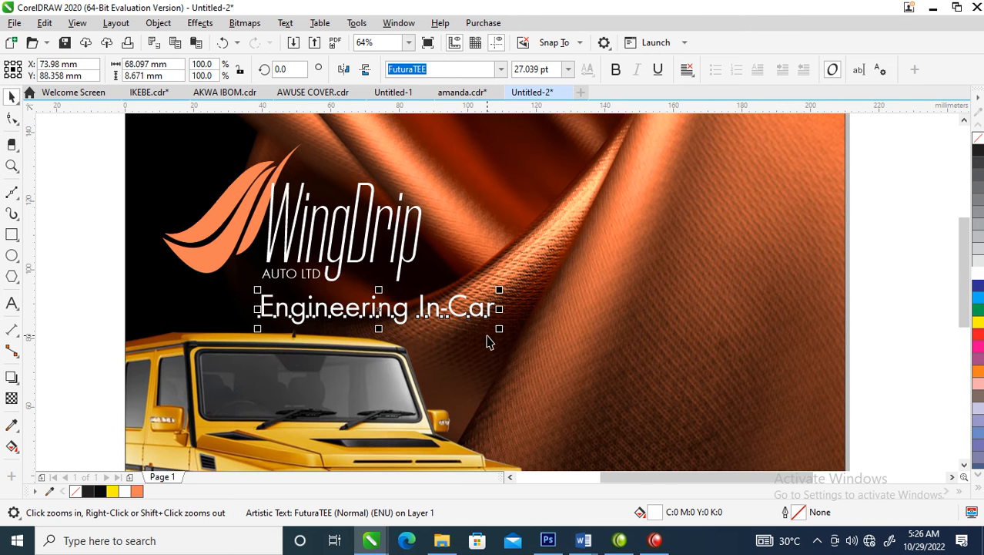
pyautogui.moveTo(499, 288); pyautogui.dragTo(415, 310)
pyautogui.moveTo(404, 312); pyautogui.dragTo(405, 304)
# Combine the car navigation, interior lighting and APP start texts into one text object
pyautogui.scroll(-2, 401, 302)
pyautogui.press('F2')
pyautogui.moveTo(265, 215); pyautogui.dragTo(760, 409)
pyautogui.press('F2')
pyautogui.moveTo(664, 294); pyautogui.dragTo(810, 413)
pyautogui.press('space')
pyautogui.click(522, 243)
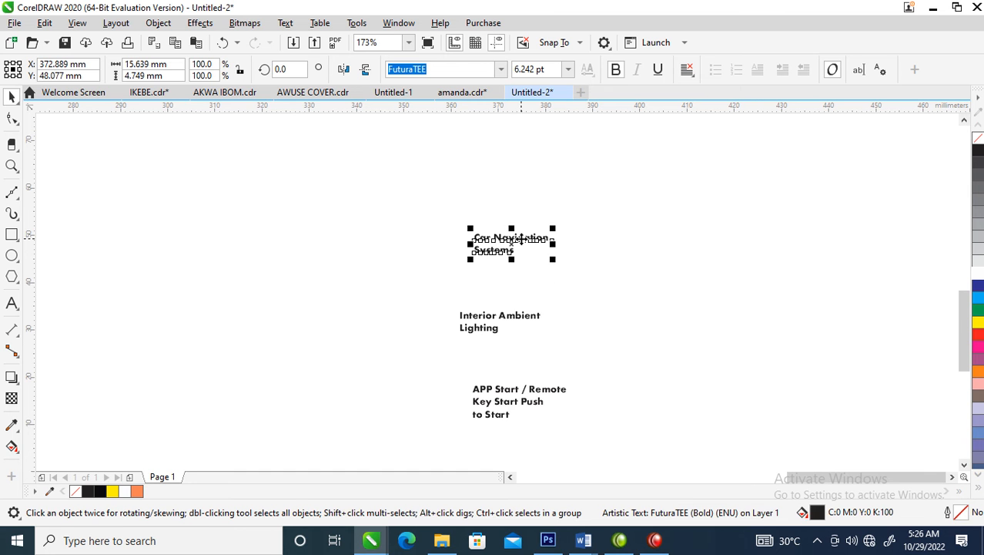
pyautogui.keyDown('shift'); pyautogui.click(490, 322); pyautogui.keyUp('shift')
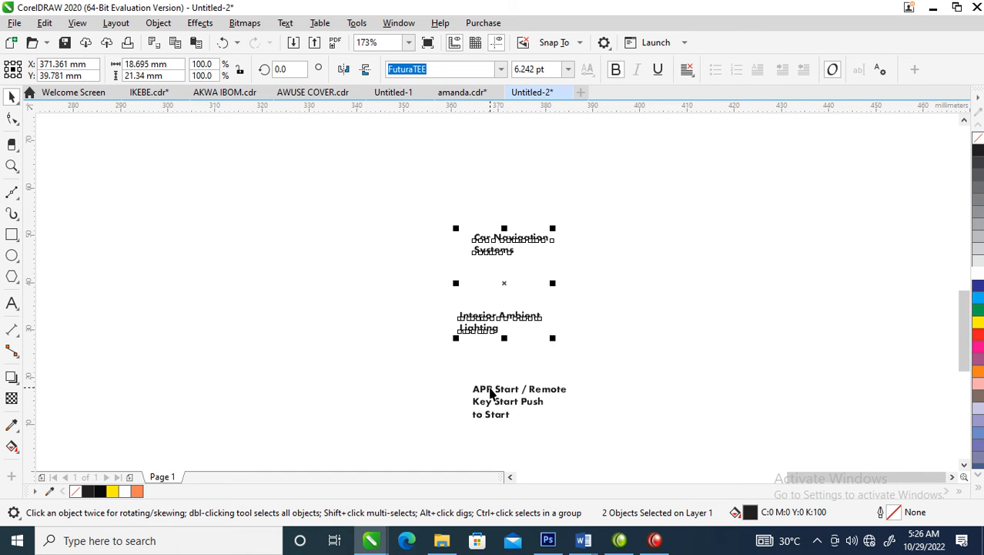
pyautogui.keyDown('shift'); pyautogui.click(490, 389); pyautogui.keyUp('shift')
pyautogui.hotkey('ctrl', 'l')
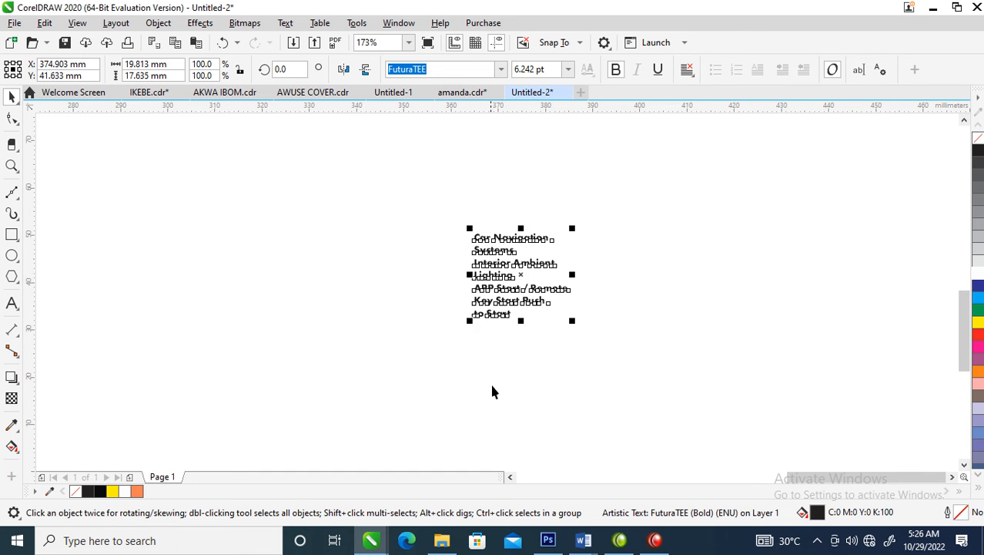
# Move the combined feature text onto the fabric beside the car, color it white and enlarge it to about 16 pt
pyautogui.scroll(-3, 488, 265)
pyautogui.scroll(-2, 510, 268)
pyautogui.moveTo(501, 264); pyautogui.dragTo(273, 245)
pyautogui.scroll(-2, 85, 147)
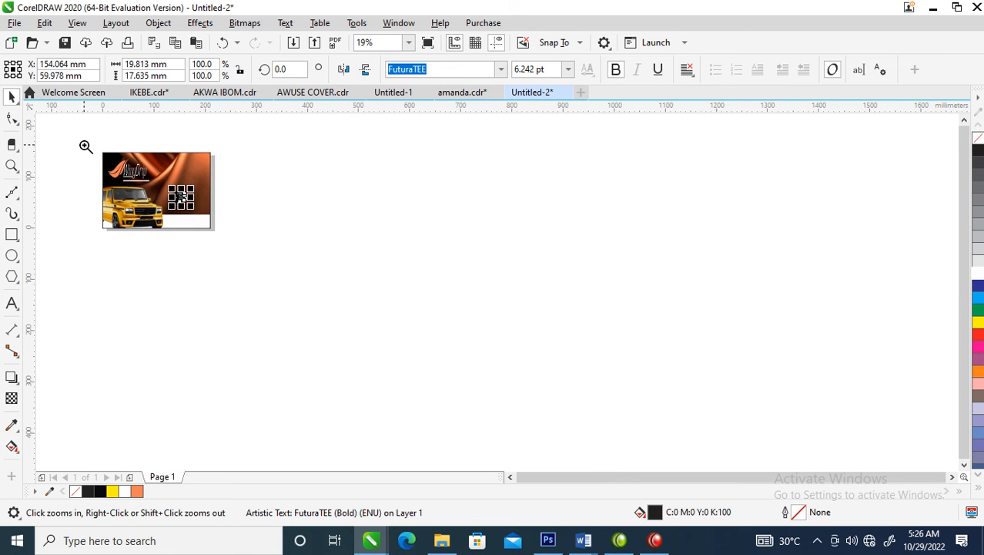
pyautogui.moveTo(85, 147); pyautogui.dragTo(274, 229)
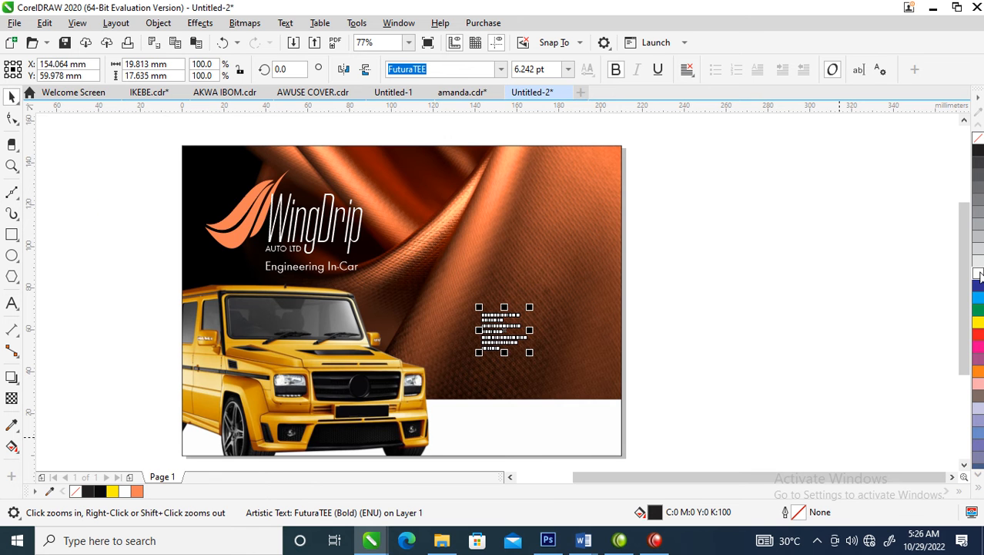
pyautogui.press('space')
pyautogui.moveTo(531, 307); pyautogui.dragTo(595, 248)
# Insert blank lines after "Systems" and "Lighting" in the feature text and shift the block slightly down
pyautogui.press('space')
pyautogui.moveTo(680, 205); pyautogui.dragTo(548, 356)
pyautogui.press('space')
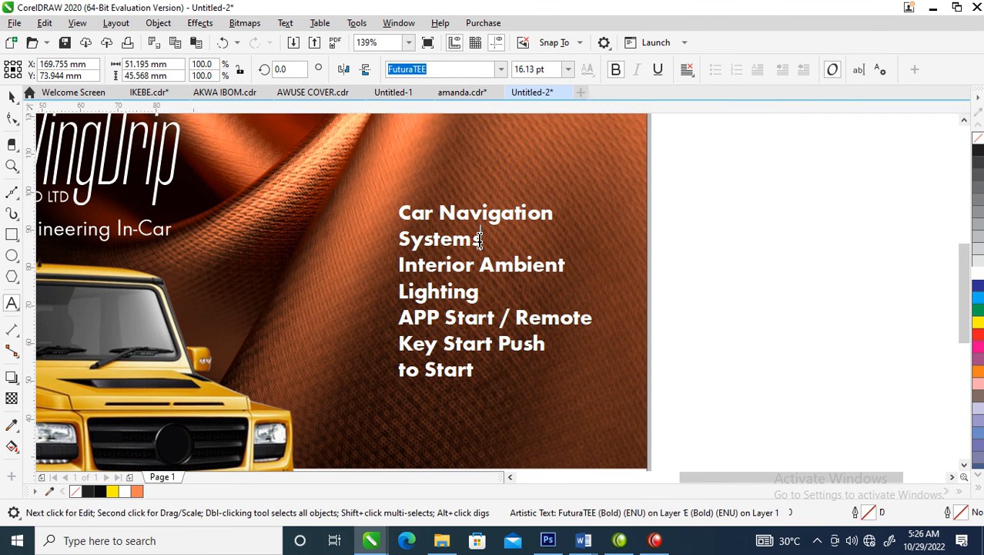
pyautogui.doubleClick(479, 240)
pyautogui.press('Return')
pyautogui.click(481, 319)
pyautogui.press('Return')
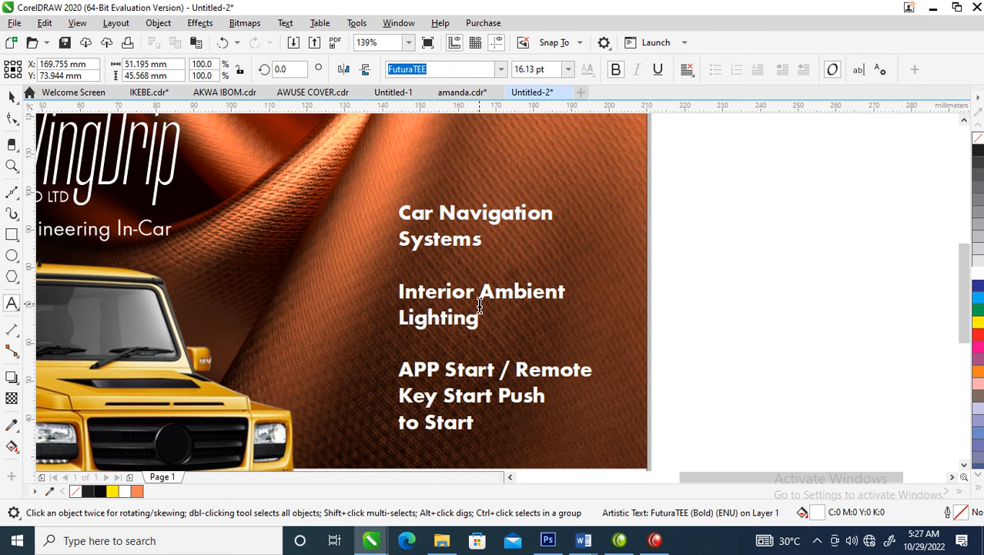
pyautogui.hotkey('ctrl', 'space')
pyautogui.moveTo(480, 230); pyautogui.dragTo(485, 250)
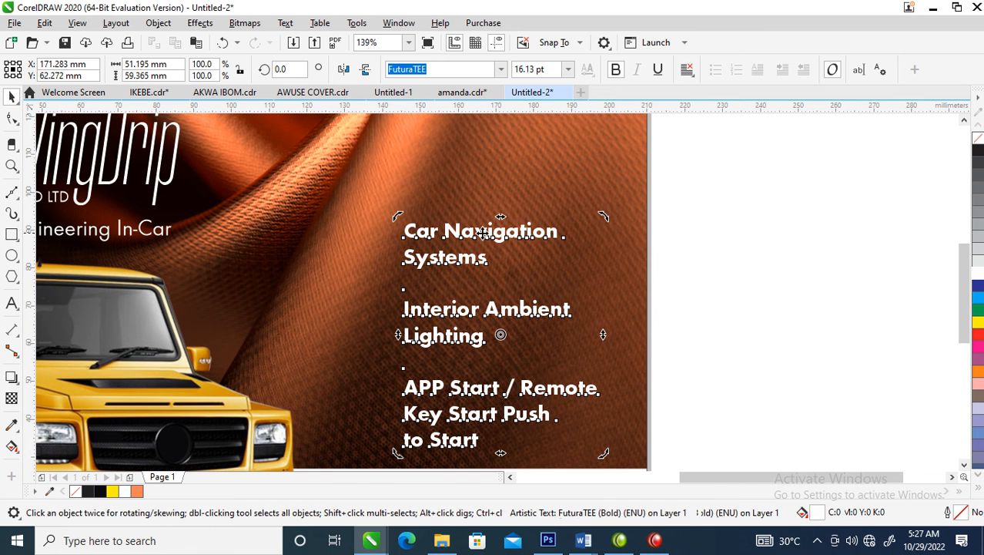
# Draw a circle about 1.7 mm wide beside "Car Navigation" with a white fill and white outline
pyautogui.click(12, 256)
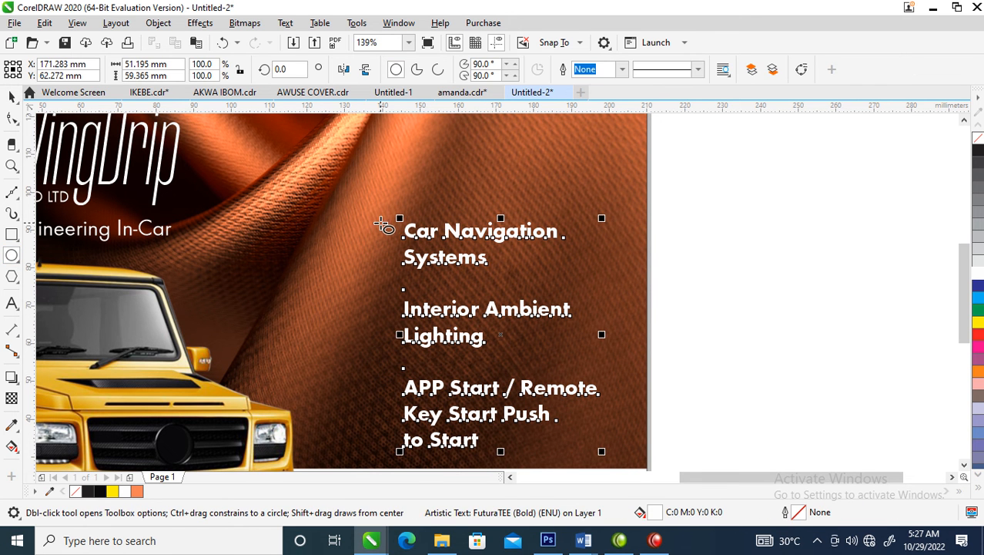
pyautogui.moveTo(390, 230); pyautogui.dragTo(383, 223)
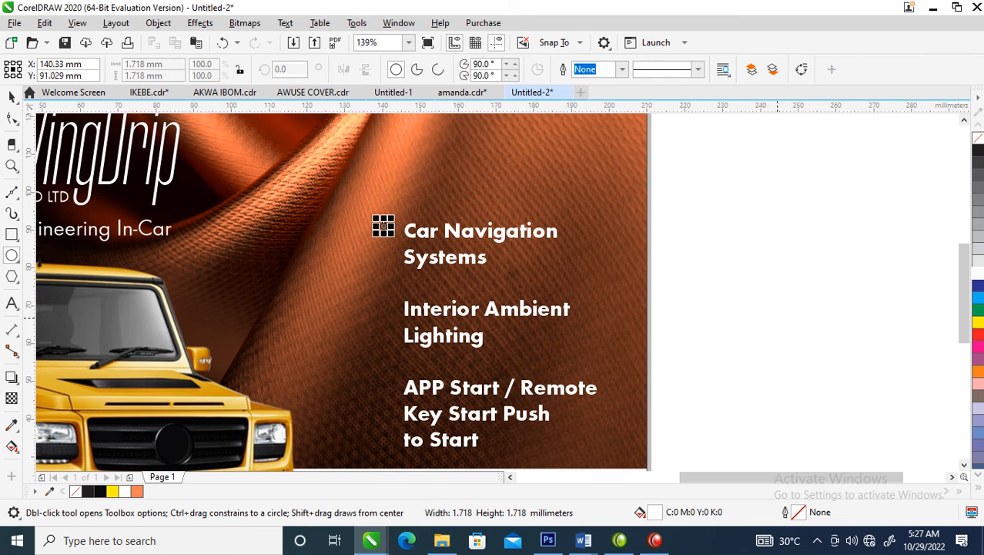
pyautogui.click(979, 284)
pyautogui.click(979, 275)
pyautogui.press('space')
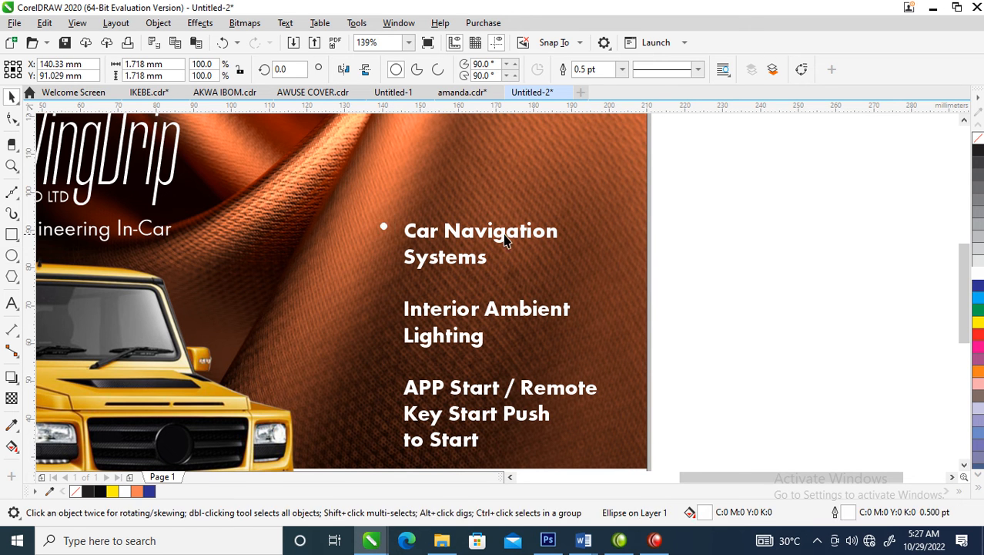
pyautogui.click(674, 238)
# Copy the white bullet circle beside "Interior Ambient" and "APP Start / Remote"
pyautogui.click(385, 229)
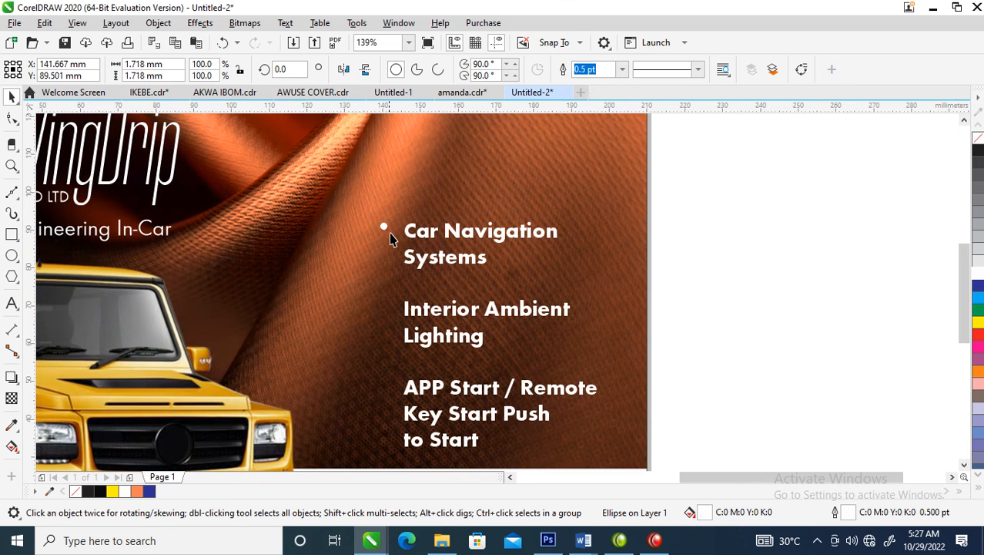
pyautogui.moveTo(392, 253); pyautogui.dragTo(389, 394)
pyautogui.scroll(-2, 476, 264)
pyautogui.scroll(-1, 476, 264)
pyautogui.press('F2')
pyautogui.moveTo(193, 157); pyautogui.dragTo(614, 362)
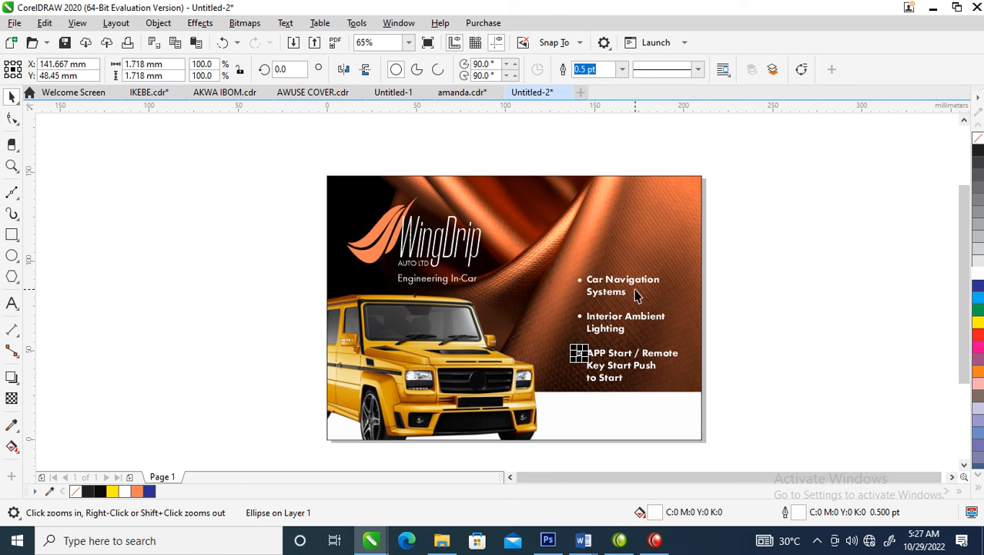
# Copy the "Engineering In-Car" line above the feature list and replace its text with "Mechanical Services at it best"
pyautogui.moveTo(468, 285); pyautogui.dragTo(605, 234)
pyautogui.doubleClick(605, 234)
pyautogui.hotkey('ctrl', 'a')
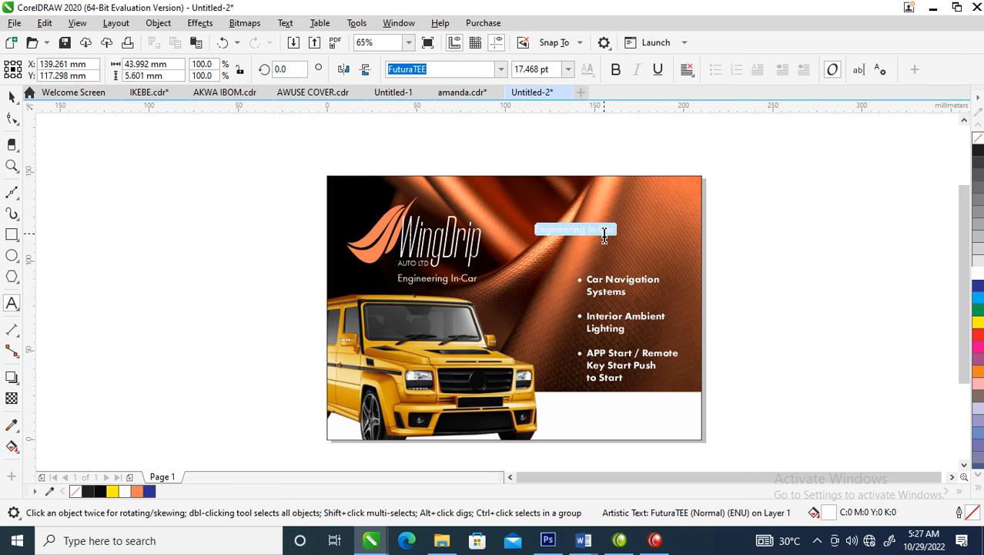
pyautogui.write('Mel')
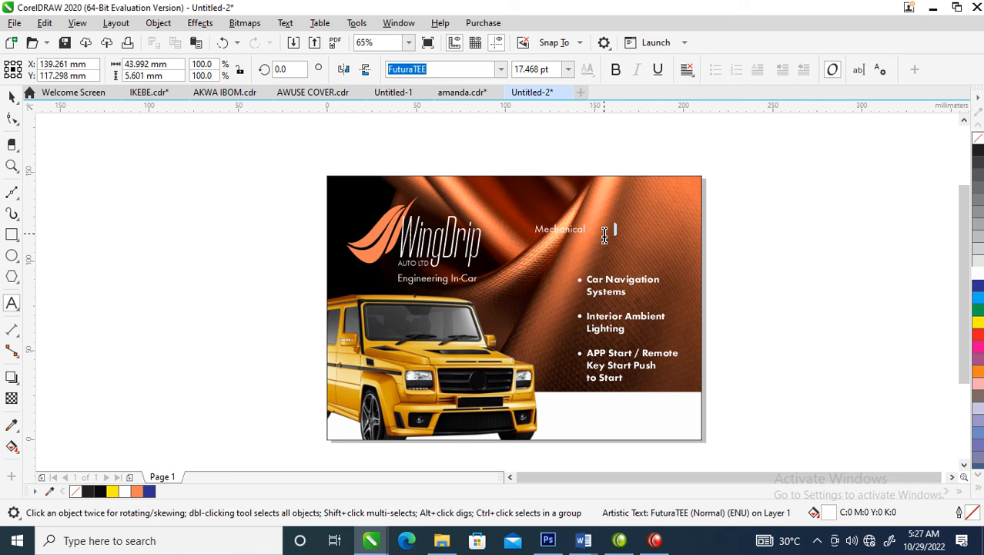
pyautogui.write('hanical Services at it best')
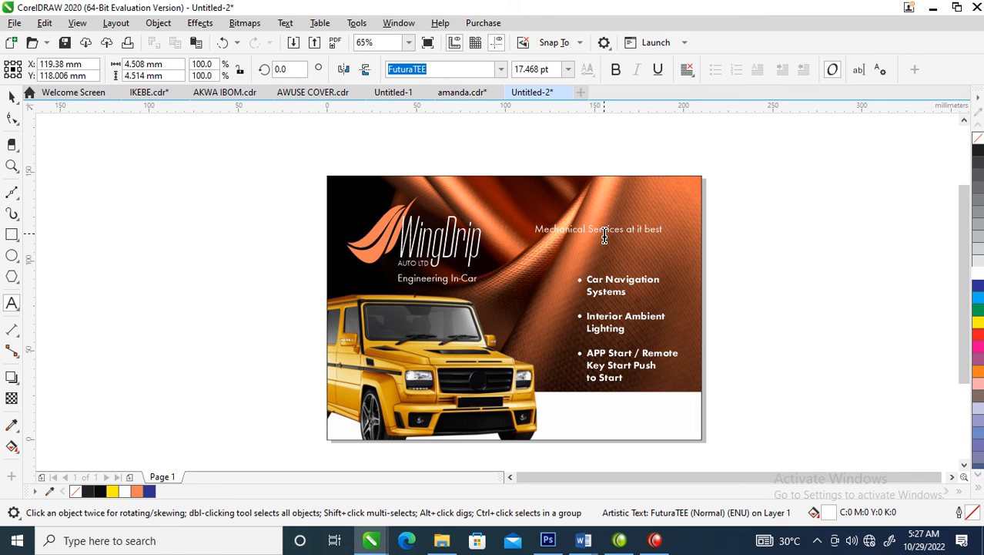
pyautogui.hotkey('ctrl', 'space')
# Shift the feature text together with its three bullet circles about 8 mm to the right
pyautogui.scroll(-2, 507, 214)
pyautogui.press('F2')
pyautogui.moveTo(359, 171); pyautogui.dragTo(639, 363)
pyautogui.moveTo(764, 223); pyautogui.dragTo(563, 371)
pyautogui.moveTo(629, 322); pyautogui.dragTo(642, 320)
# Split the new headline into separate lines "Mechanical", "Services" and "at it best", moved slightly up and right on the fabric
pyautogui.press('z')
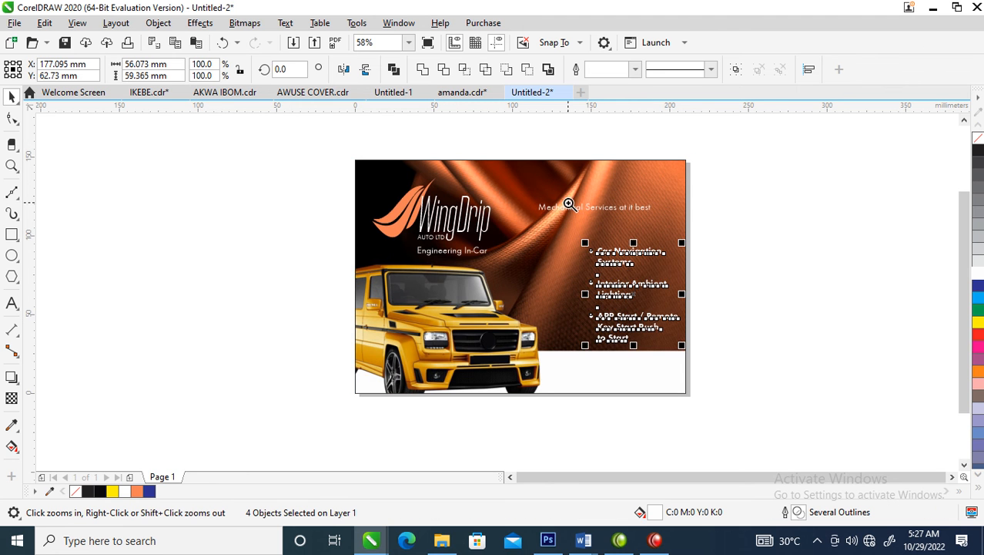
pyautogui.moveTo(387, 127); pyautogui.dragTo(757, 287)
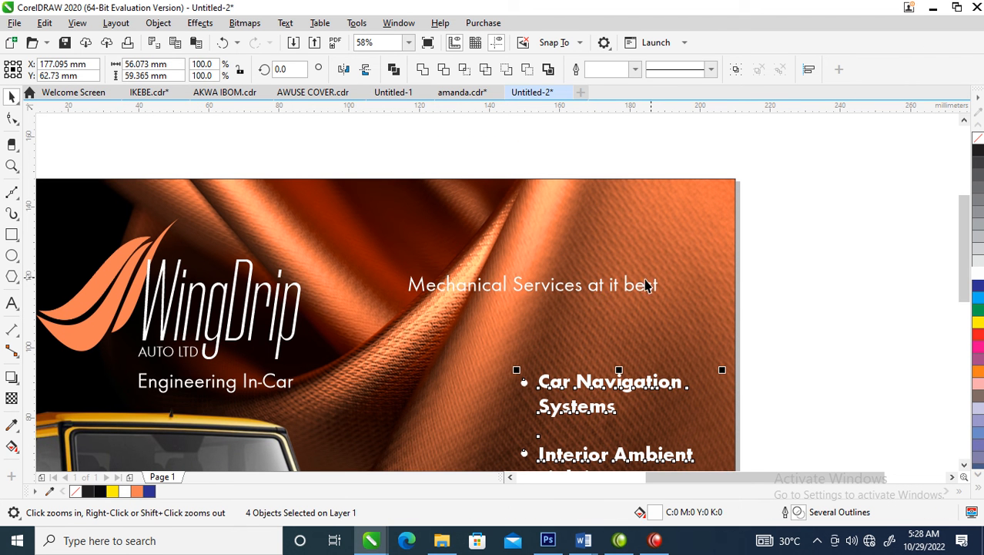
pyautogui.press('space')
pyautogui.click(516, 286)
pyautogui.doubleClick(514, 287)
pyautogui.press('Return')
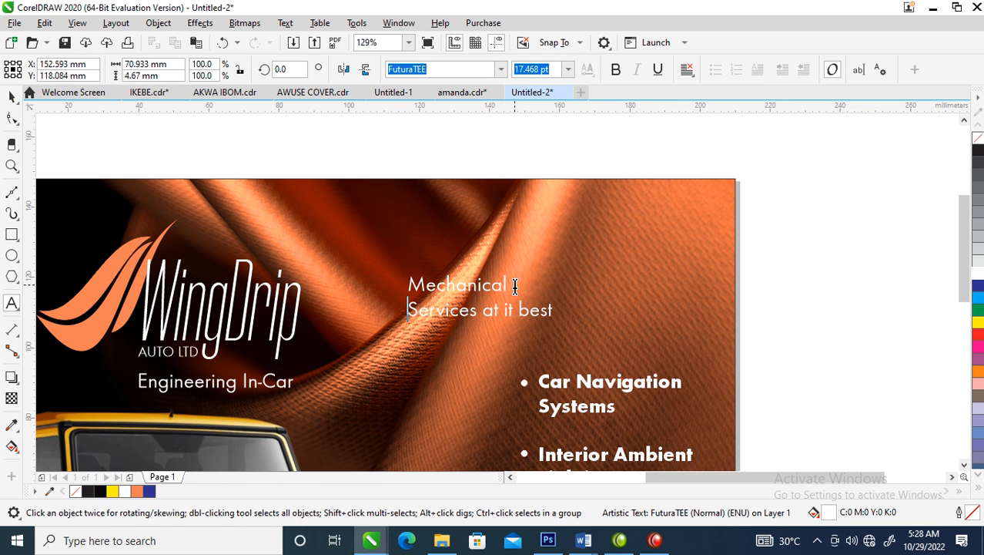
pyautogui.click(484, 310)
pyautogui.press('Return')
pyautogui.hotkey('ctrl', 'space')
pyautogui.moveTo(502, 289); pyautogui.dragTo(550, 271)
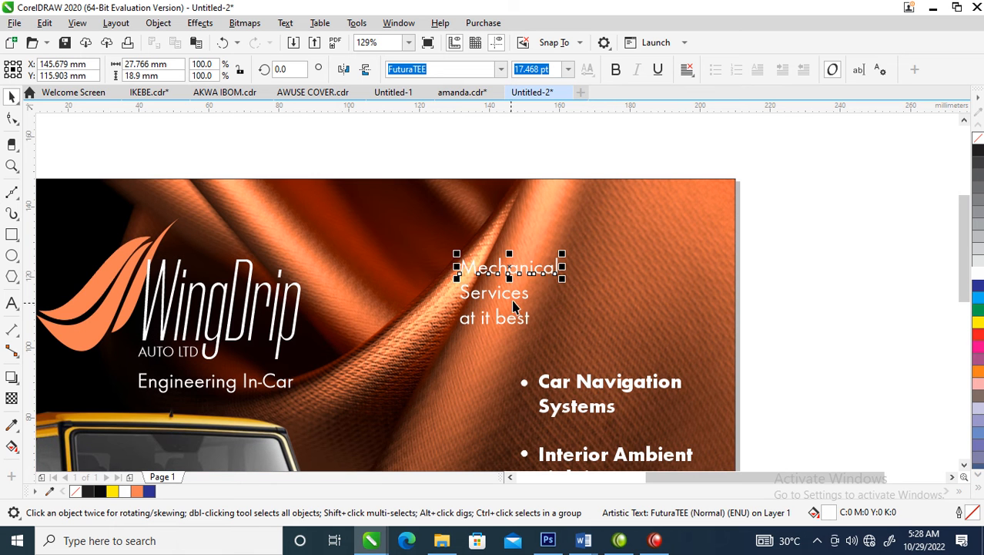
# Make "Mechanical" bold and enlarge it from its center to about 51 pt
pyautogui.click(615, 70)
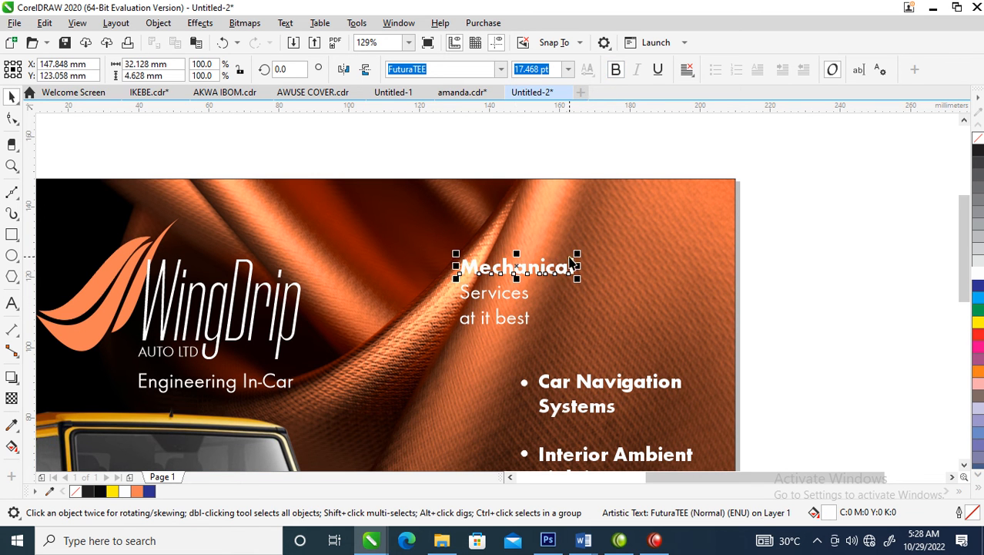
pyautogui.click(586, 256)
pyautogui.moveTo(584, 268); pyautogui.dragTo(686, 206)
pyautogui.click(568, 268)
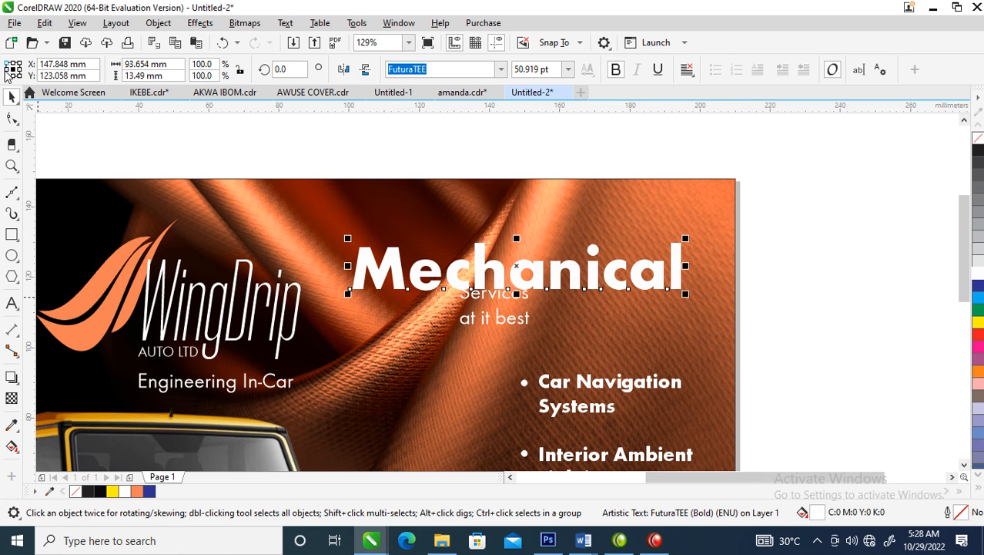
# Tighten the letter spacing of "Mechanical" until its letters touch
pyautogui.click(12, 118)
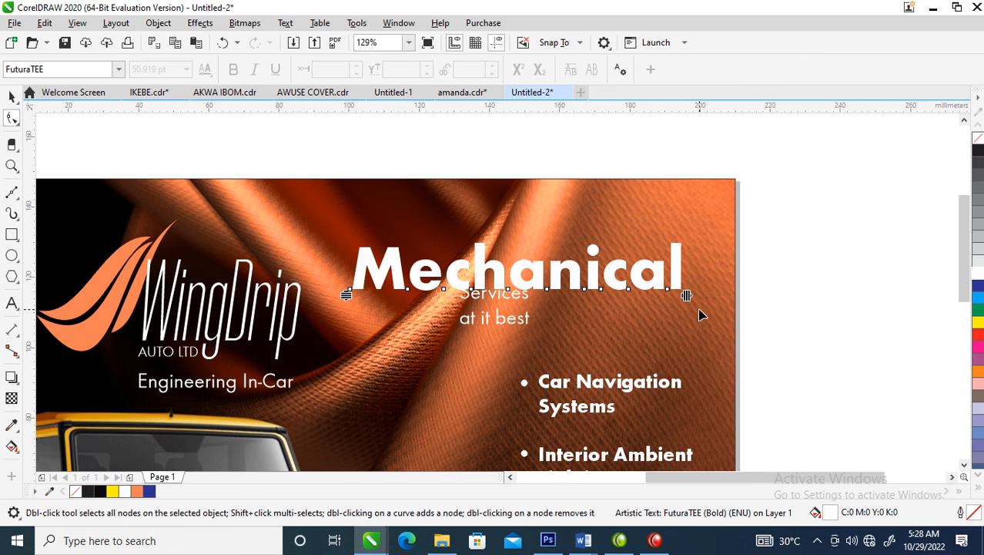
pyautogui.moveTo(688, 295); pyautogui.dragTo(635, 296)
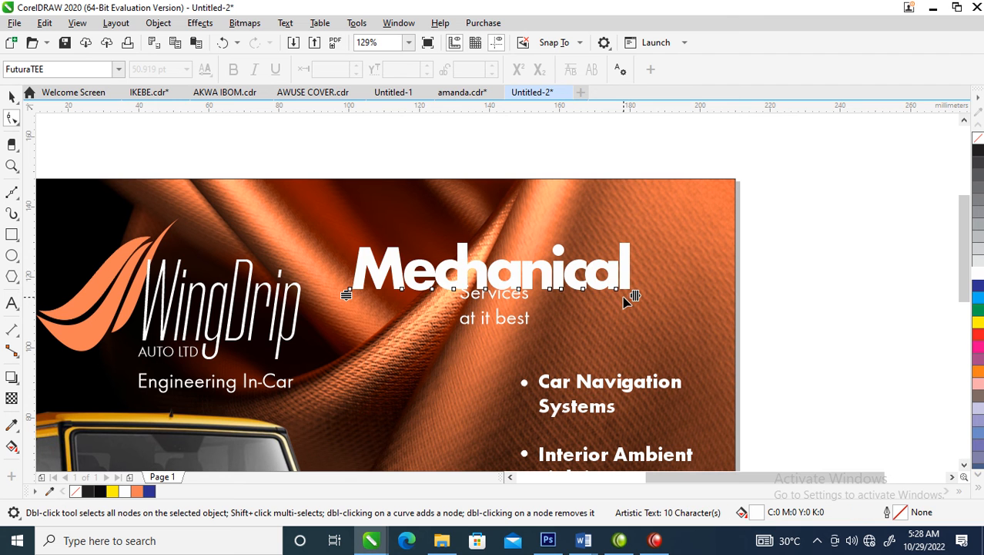
pyautogui.click(511, 322)
pyautogui.press('space')
# Enlarge "Services" to about 54 pt directly beneath "Mechanical" and place "at it best" at the end of it
pyautogui.moveTo(490, 312); pyautogui.dragTo(546, 336)
pyautogui.moveTo(513, 296); pyautogui.dragTo(647, 266)
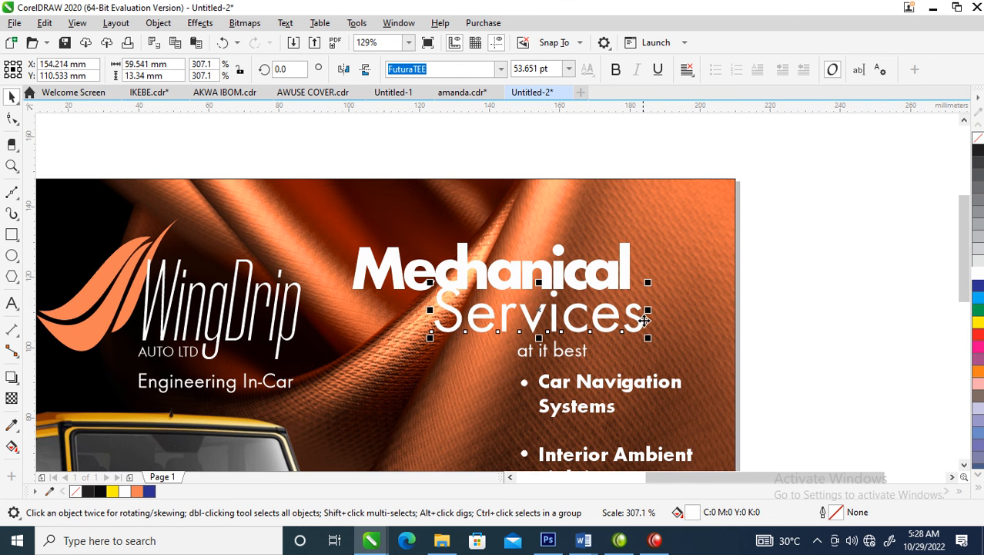
pyautogui.moveTo(639, 318); pyautogui.dragTo(554, 316)
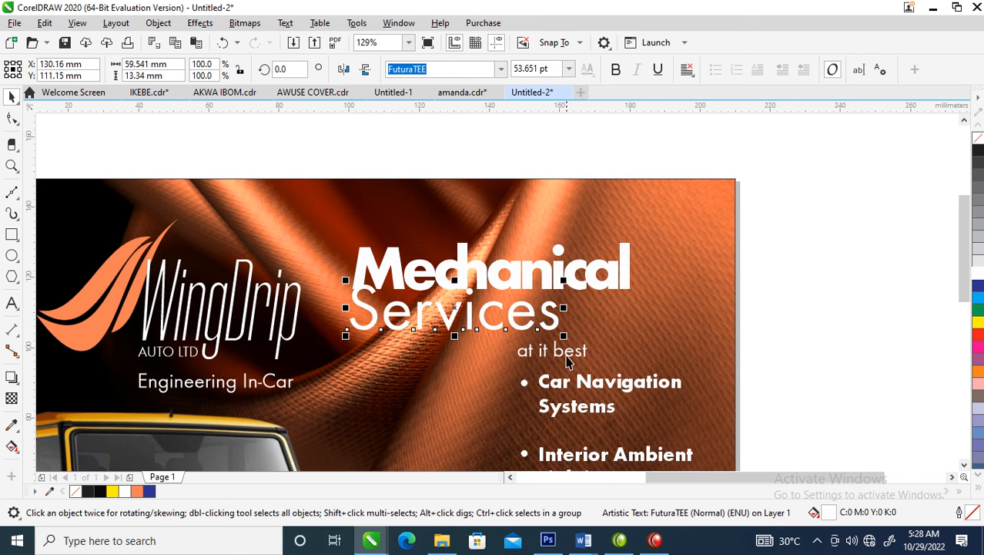
pyautogui.moveTo(574, 356); pyautogui.dragTo(622, 321)
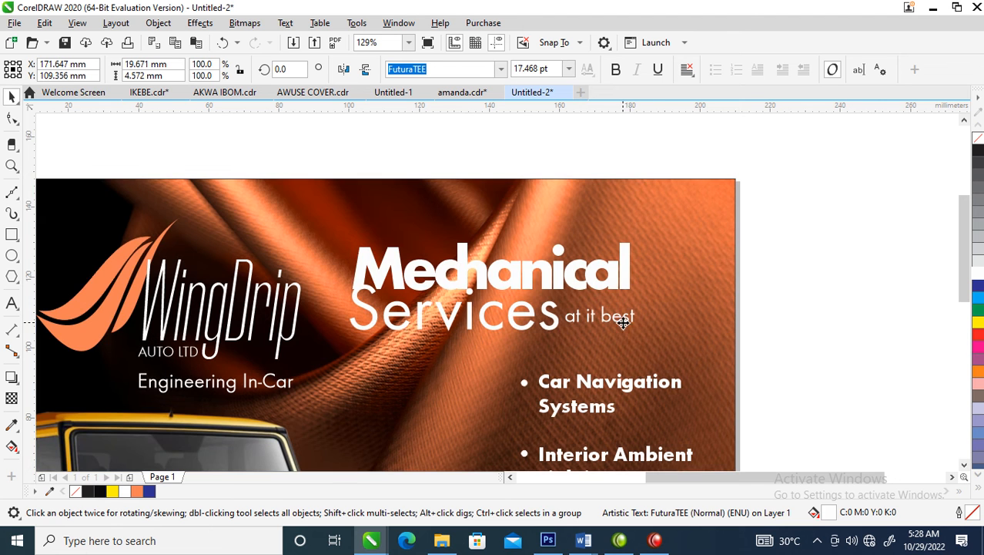
# Group the three headline texts and scale the group up to about 109%
pyautogui.scroll(-3, 568, 300)
pyautogui.press('z')
pyautogui.moveTo(224, 197); pyautogui.dragTo(727, 455)
pyautogui.press('space')
pyautogui.moveTo(808, 172); pyautogui.dragTo(455, 283)
pyautogui.hotkey('ctrl', 'g')
pyautogui.moveTo(654, 262); pyautogui.dragTo(670, 267)
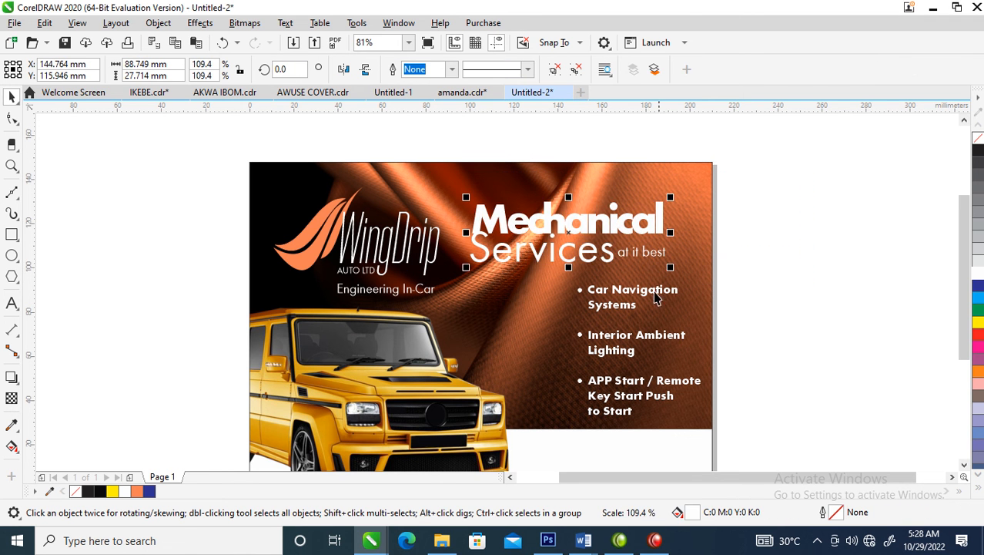
# Add a drop shadow to the headline group, offset about 0.5 mm right and 0.6 mm down, with feathering 60
pyautogui.click(12, 376)
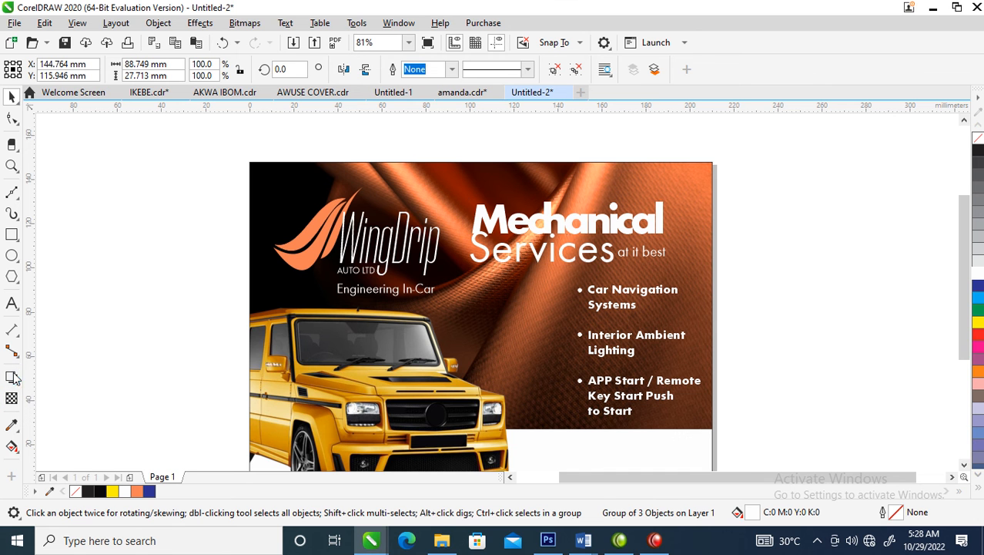
pyautogui.moveTo(569, 229); pyautogui.dragTo(589, 246)
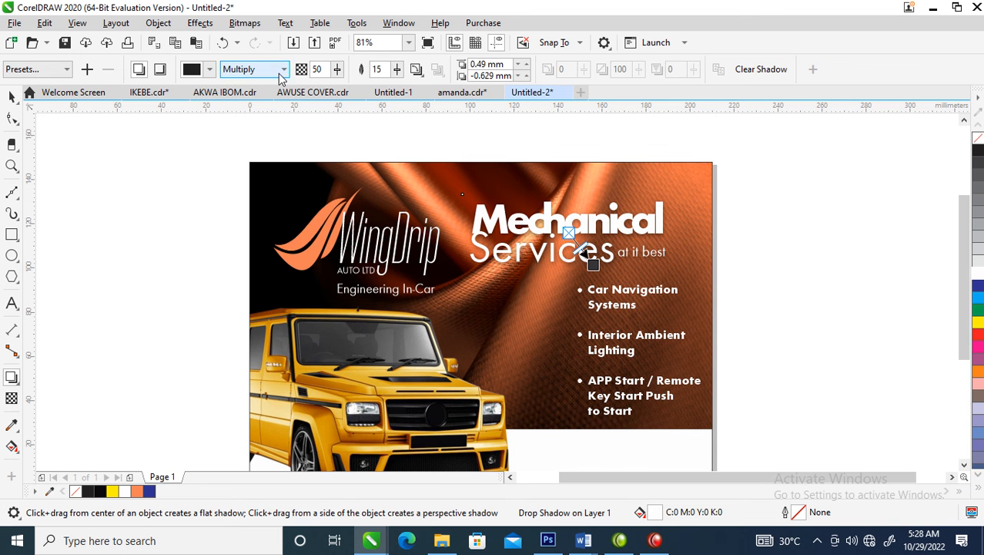
pyautogui.moveTo(386, 68); pyautogui.dragTo(361, 72)
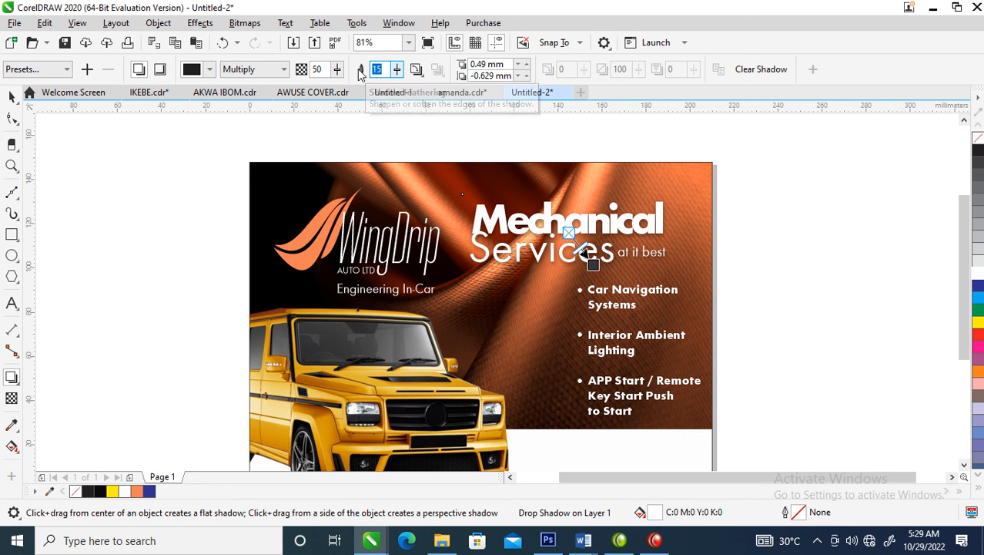
pyautogui.press('Return')
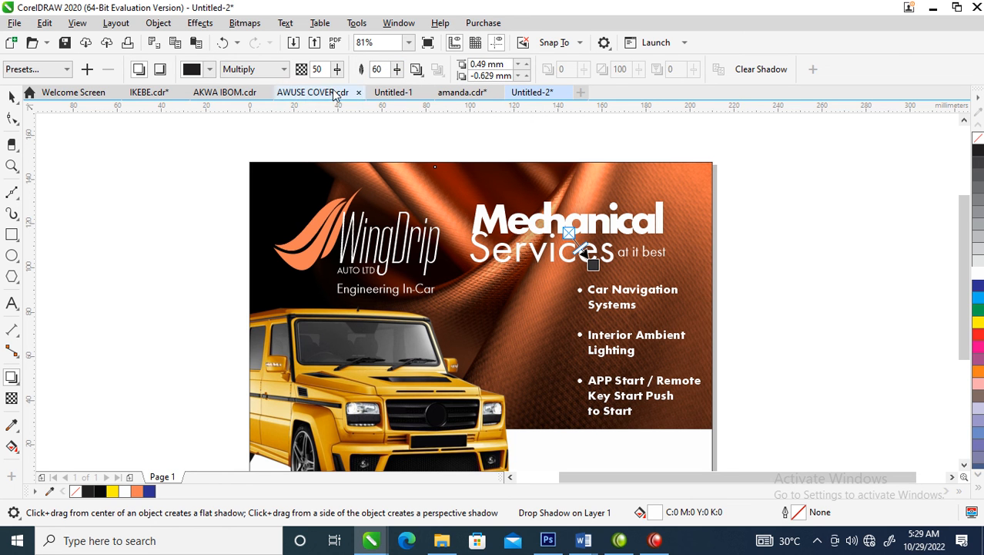
# Set the headline shadow's opacity to 90 and feathering to 20, and break the shadow apart from the text
pyautogui.moveTo(324, 69); pyautogui.dragTo(286, 70)
pyautogui.write('90')
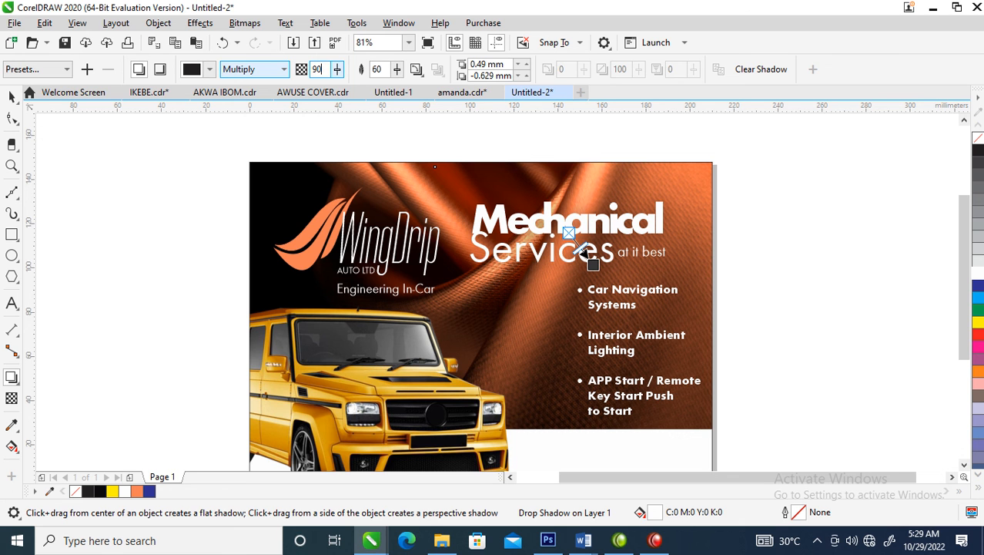
pyautogui.press('Return')
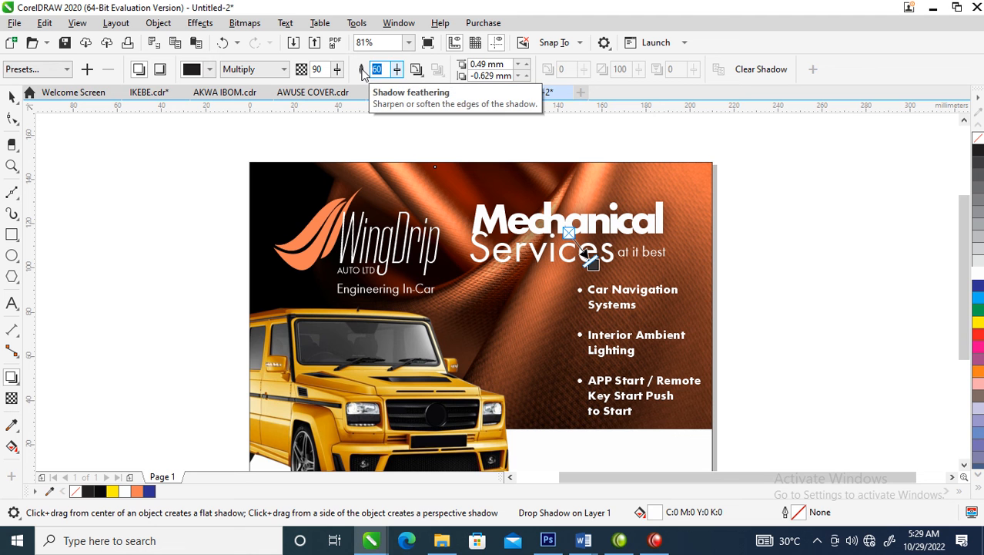
pyautogui.press('Return')
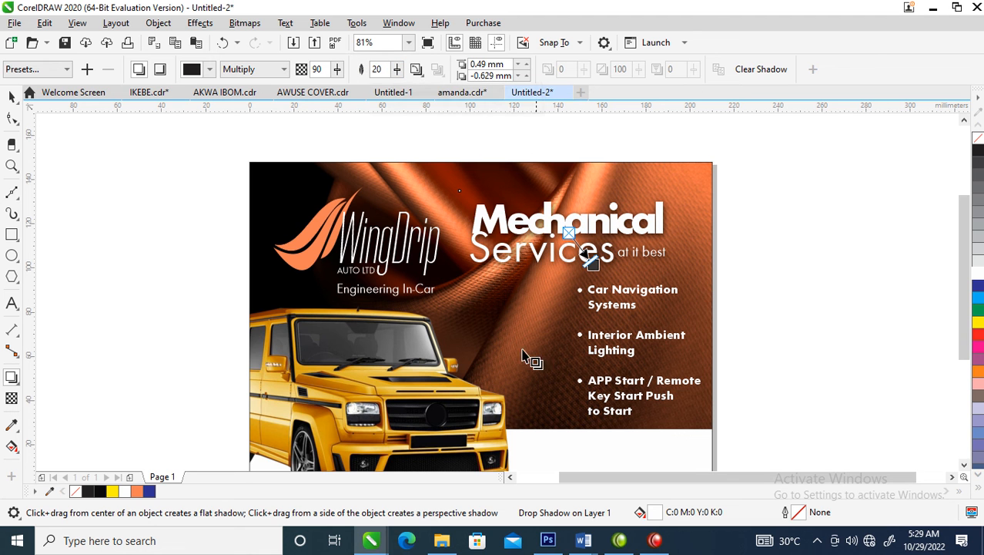
pyautogui.click(170, 24)
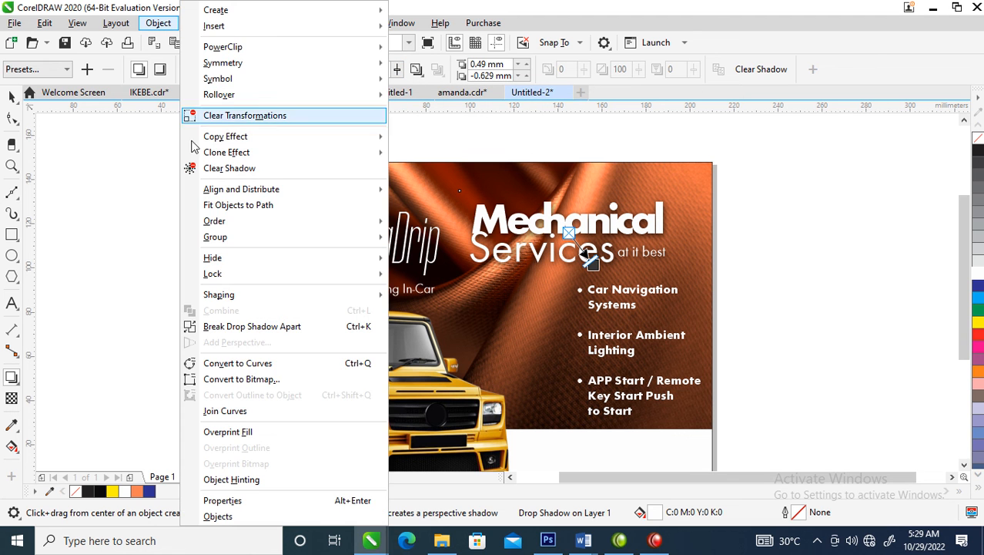
pyautogui.click(257, 328)
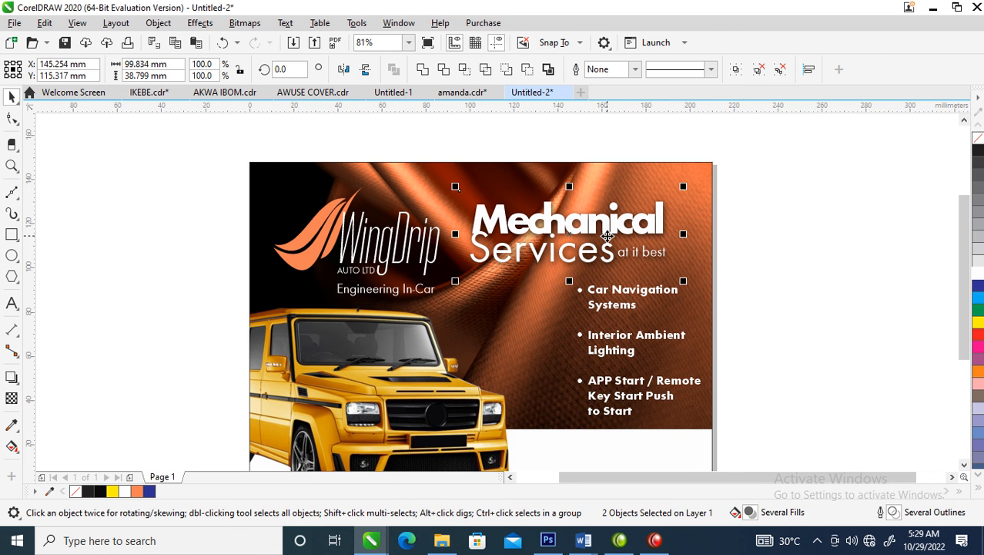
# Move the car inside its frame slightly down and to the left
pyautogui.scroll(-4, 608, 237)
pyautogui.press('z')
pyautogui.moveTo(349, 163); pyautogui.dragTo(724, 386)
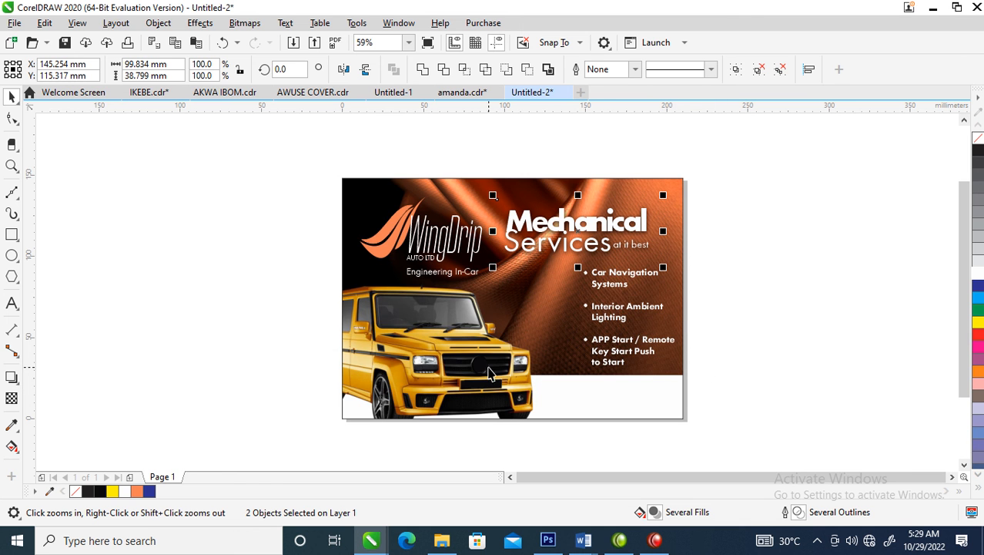
pyautogui.keyDown('alt'); pyautogui.click(503, 380); pyautogui.keyUp('alt')
pyautogui.moveTo(502, 368)
pyautogui.mouseDown()
pyautogui.moveTo(487, 397)
pyautogui.moveTo(494, 385)
pyautogui.mouseUp()
pyautogui.click(800, 294)
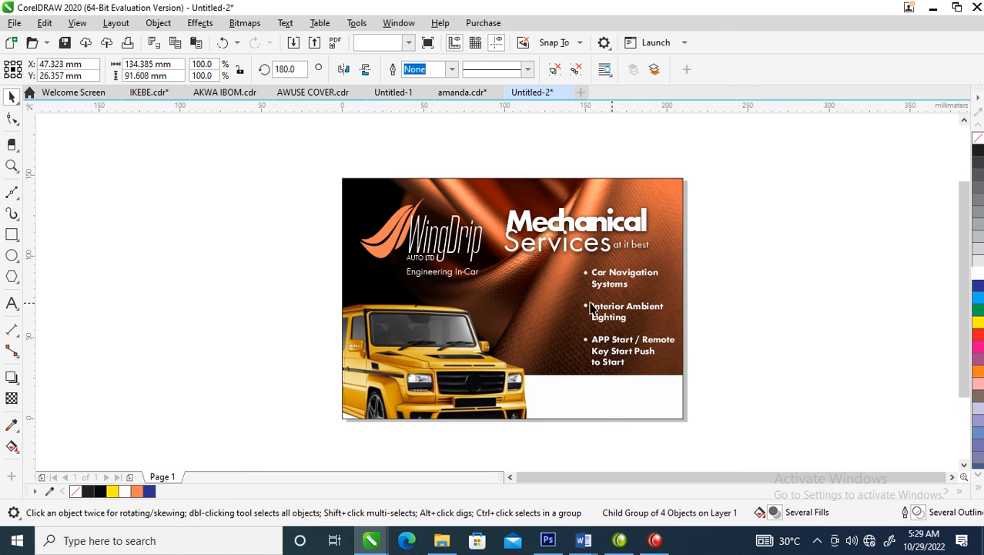
# Copy the feature text onto the white strip beside the car and color the copy black
pyautogui.click(622, 274)
pyautogui.moveTo(622, 273); pyautogui.dragTo(576, 395)
pyautogui.moveTo(285, 187); pyautogui.dragTo(762, 465)
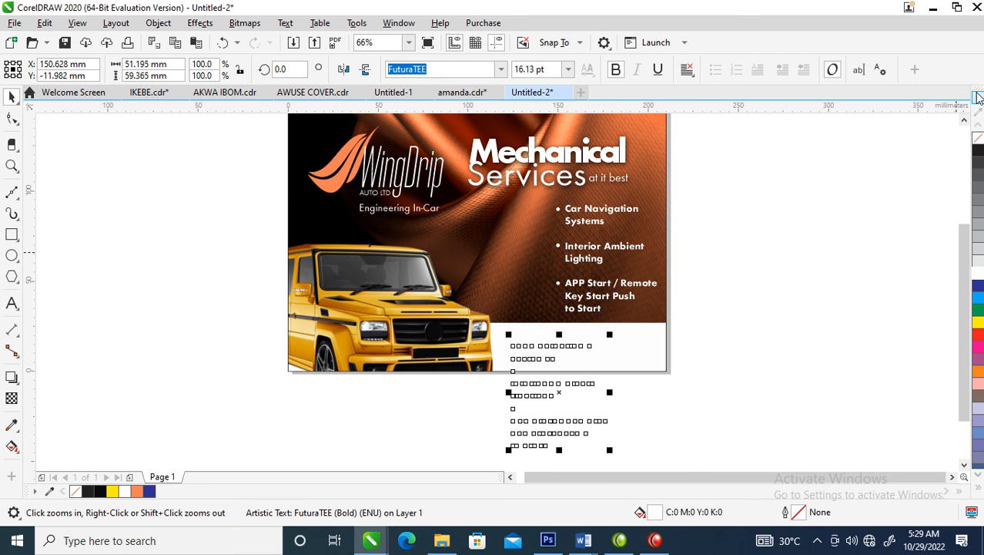
pyautogui.press('space')
pyautogui.doubleClick(558, 347)
pyautogui.hotkey('ctrl', 'a')
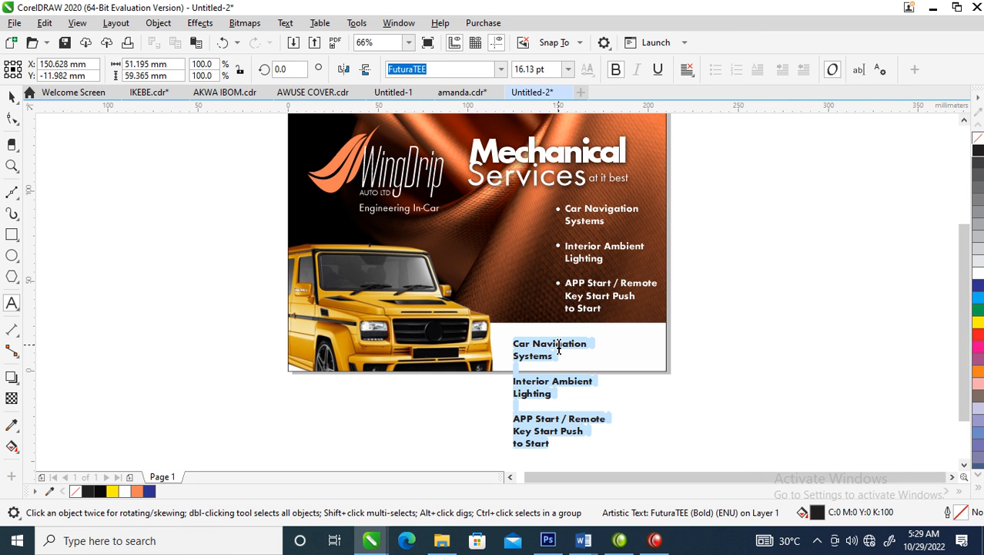
pyautogui.write('ww.')
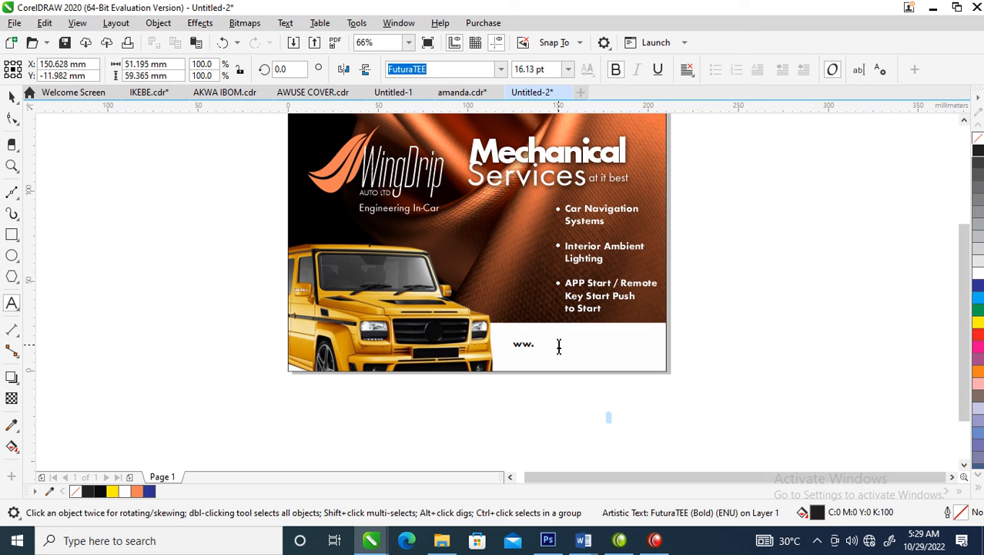
pyautogui.press('BackSpace')
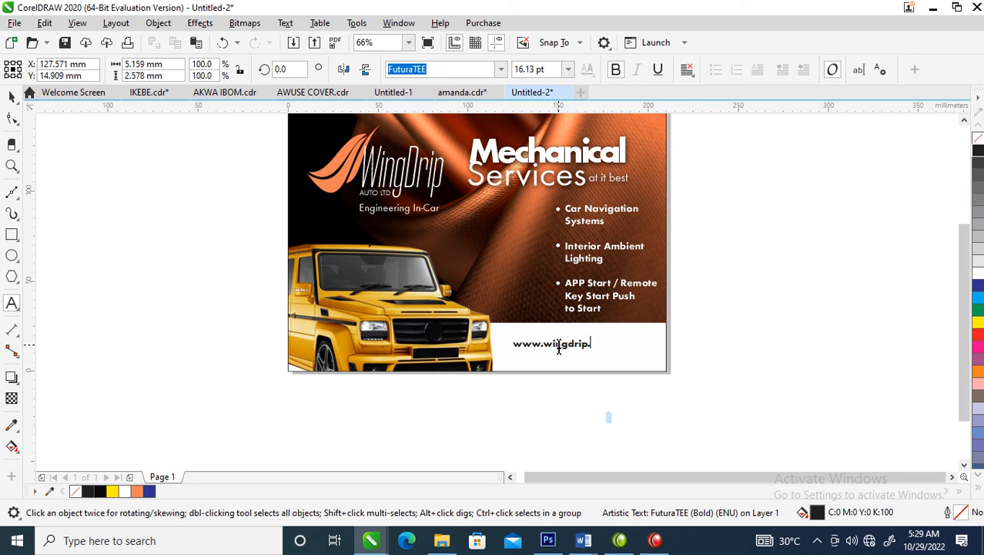
pyautogui.write('m')
# Move the web address right within the white strip and shift the bulleted feature list about 13 mm left
pyautogui.hotkey('ctrl', 'space')
pyautogui.moveTo(576, 344); pyautogui.dragTo(612, 345)
pyautogui.moveTo(749, 180); pyautogui.dragTo(524, 333)
pyautogui.moveTo(620, 247); pyautogui.dragTo(597, 246)
# Reduce the car inside its frame to about 87% and position it with both front wheels fully on the white strip
pyautogui.click(441, 331)
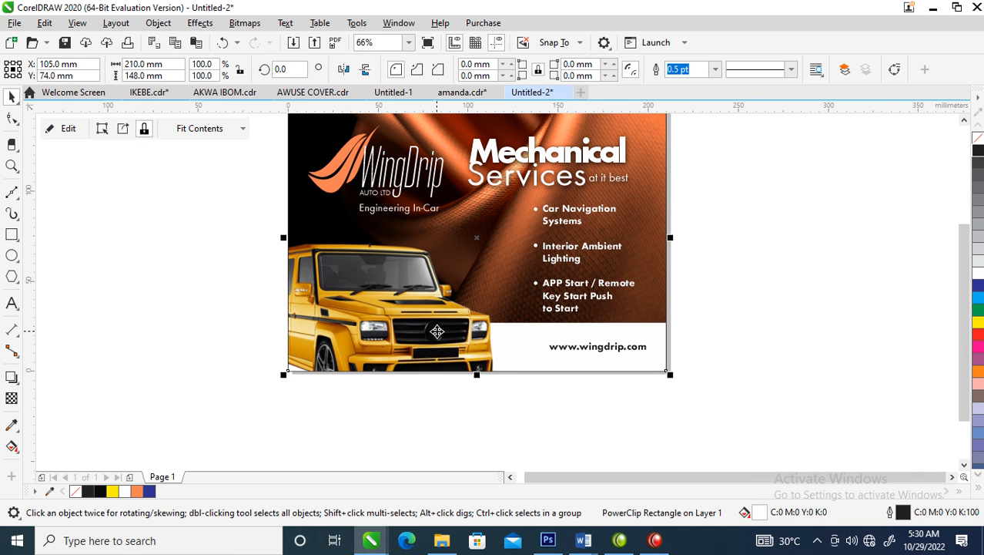
pyautogui.keyDown('ctrl'); pyautogui.click(439, 330); pyautogui.keyUp('ctrl')
pyautogui.moveTo(440, 330); pyautogui.dragTo(401, 257)
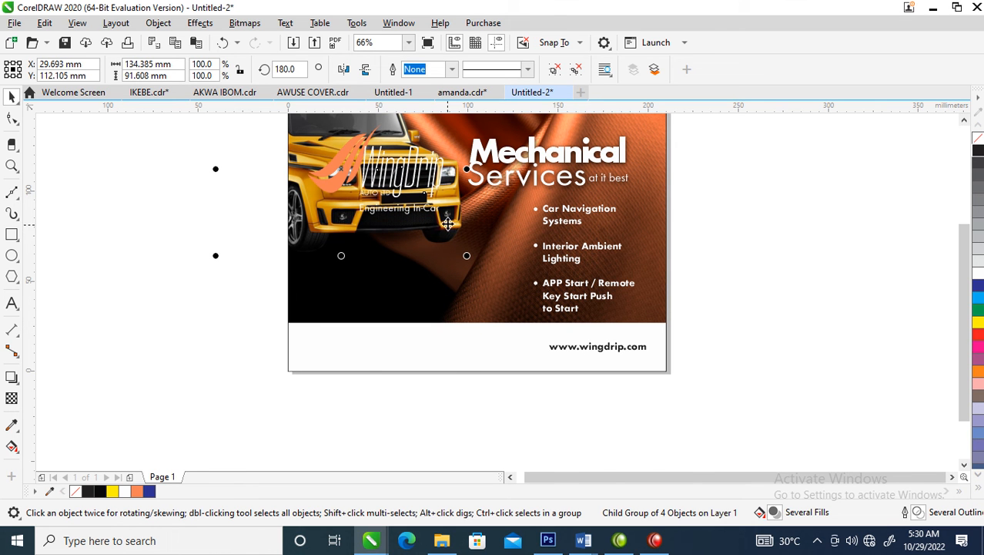
pyautogui.moveTo(445, 238); pyautogui.dragTo(454, 349)
pyautogui.moveTo(444, 293); pyautogui.dragTo(461, 312)
pyautogui.moveTo(495, 217); pyautogui.dragTo(478, 227)
pyautogui.moveTo(421, 336); pyautogui.dragTo(439, 325)
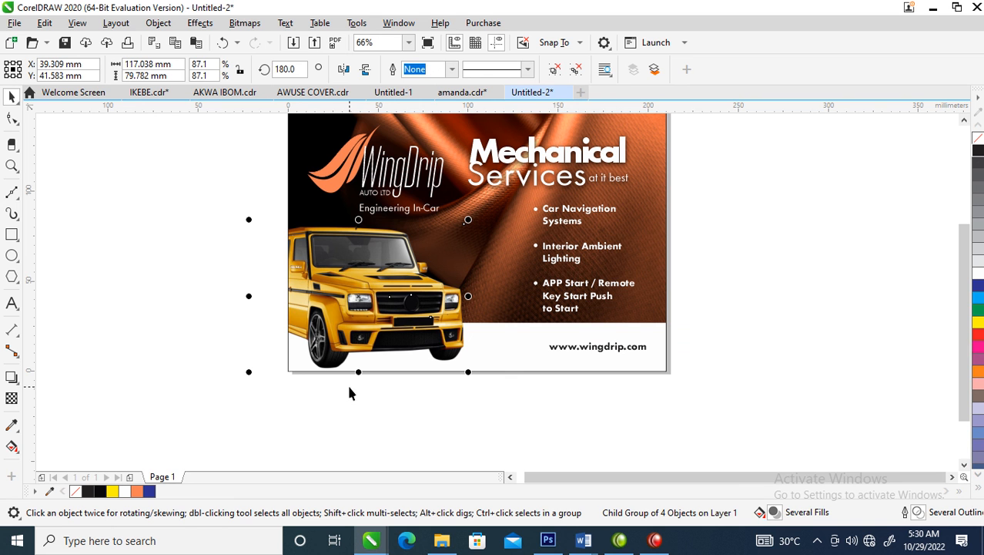
# Add a perspective drop shadow from the car's base at an angle of about 62 degrees with feathering 80
pyautogui.click(12, 376)
pyautogui.moveTo(382, 368); pyautogui.dragTo(359, 368)
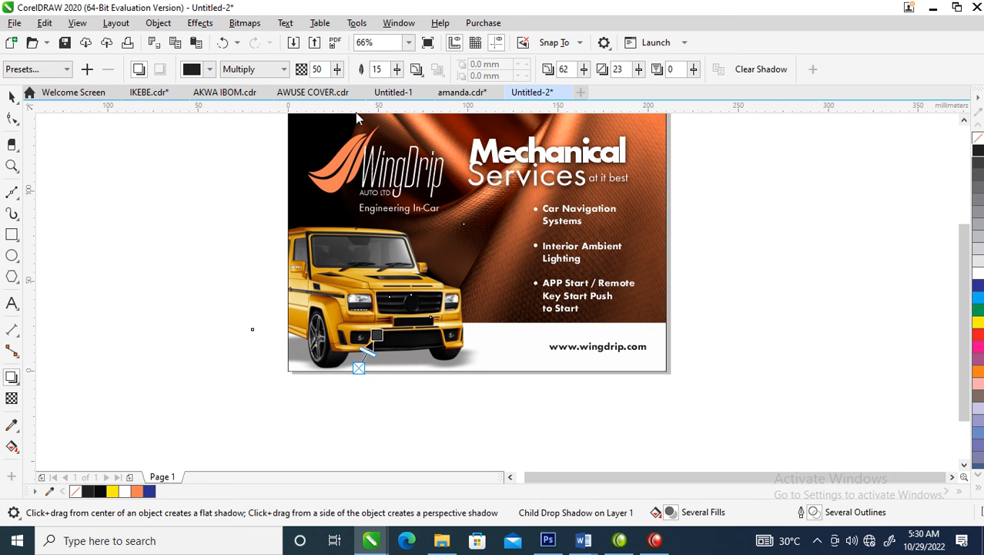
pyautogui.doubleClick(379, 69)
pyautogui.write('80')
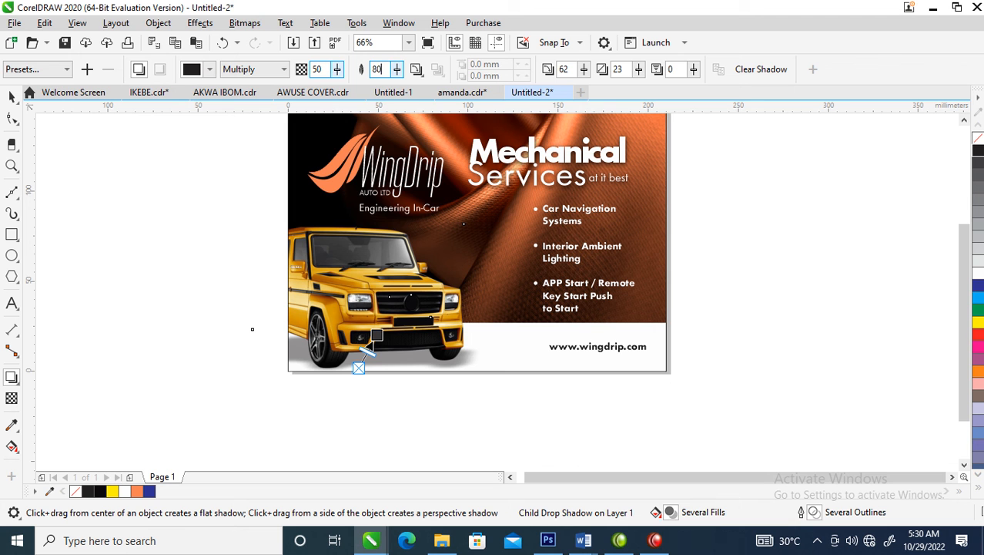
pyautogui.press('Return')
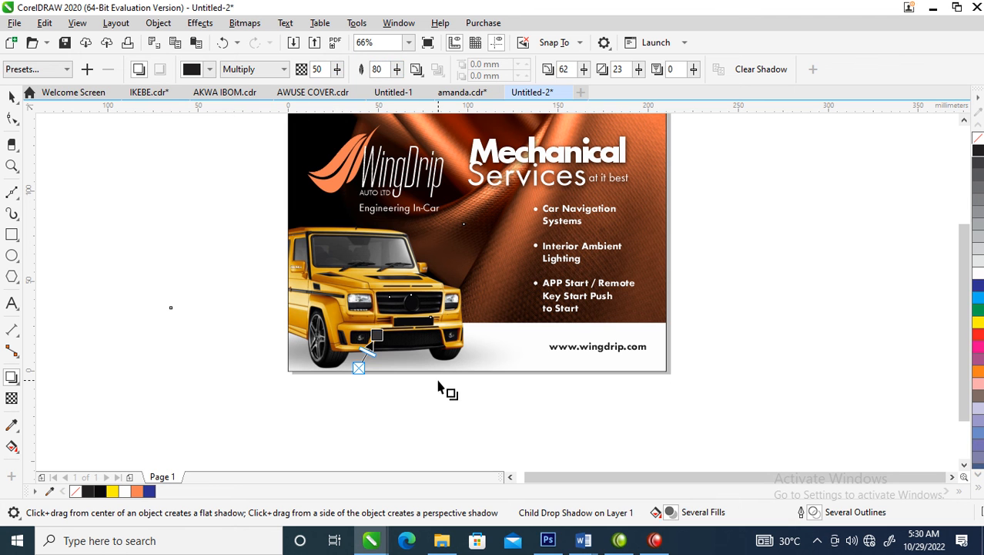
# Break the car's drop shadow apart from the car and clear the selection
pyautogui.click(157, 23)
pyautogui.click(244, 326)
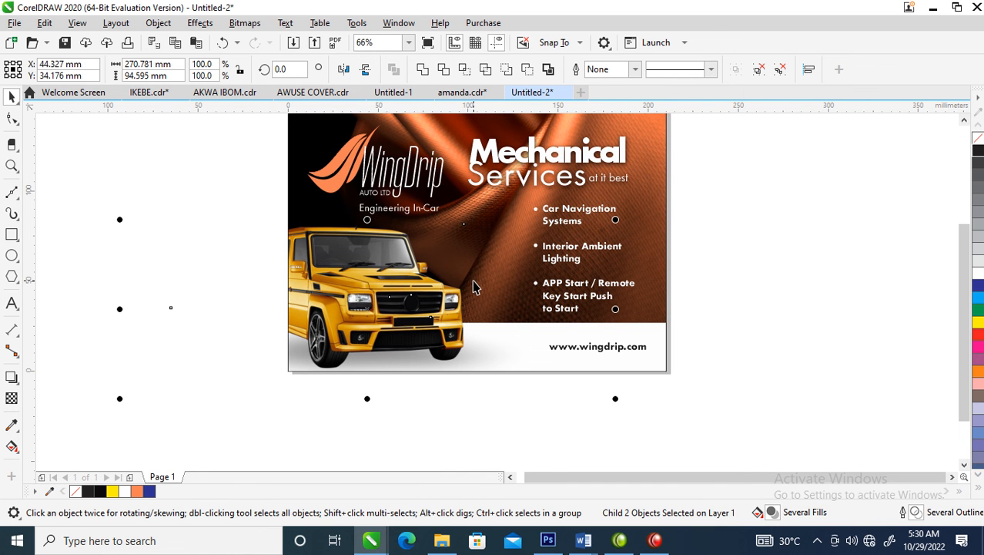
pyautogui.scroll(1, 545, 262)
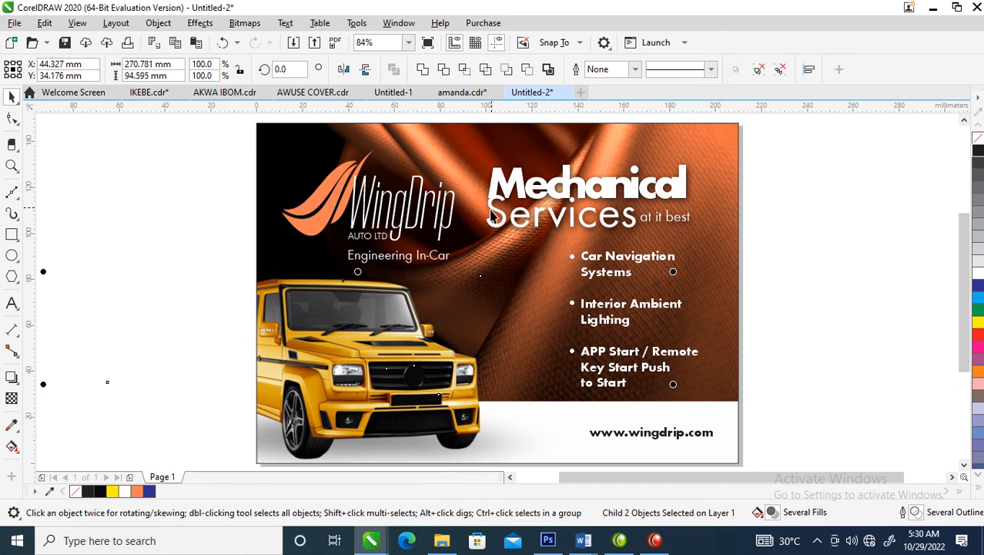
pyautogui.click(883, 273)
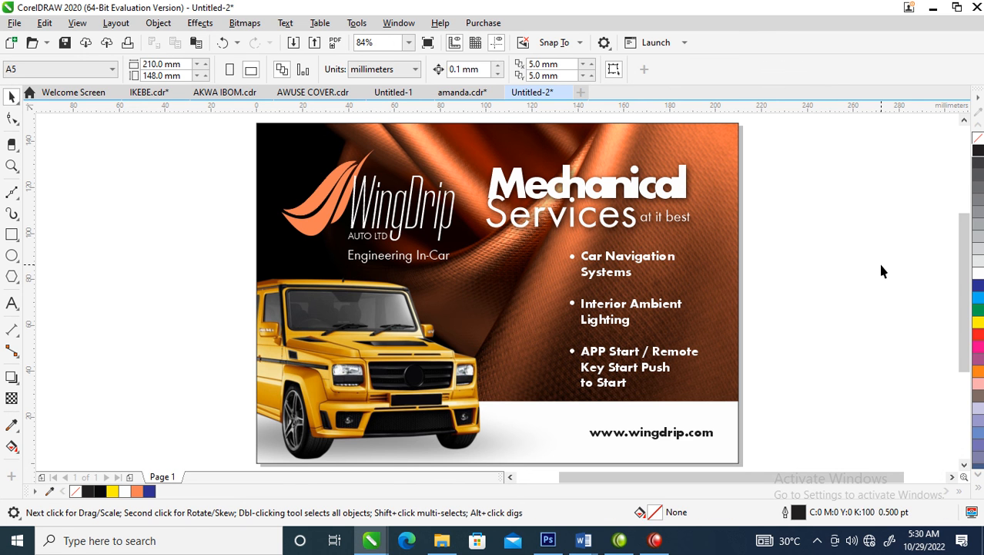